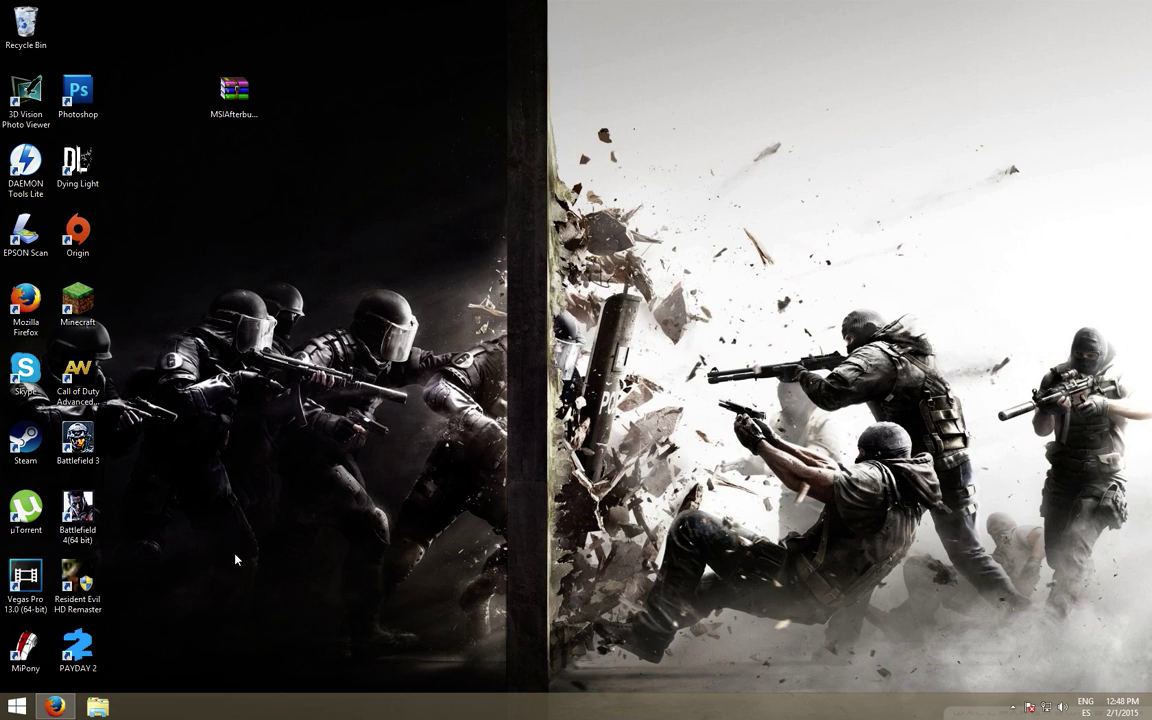
{"action": "left_click", "coordinate": [60, 637]}
{"action": "left_click", "coordinate": [296, 37]}
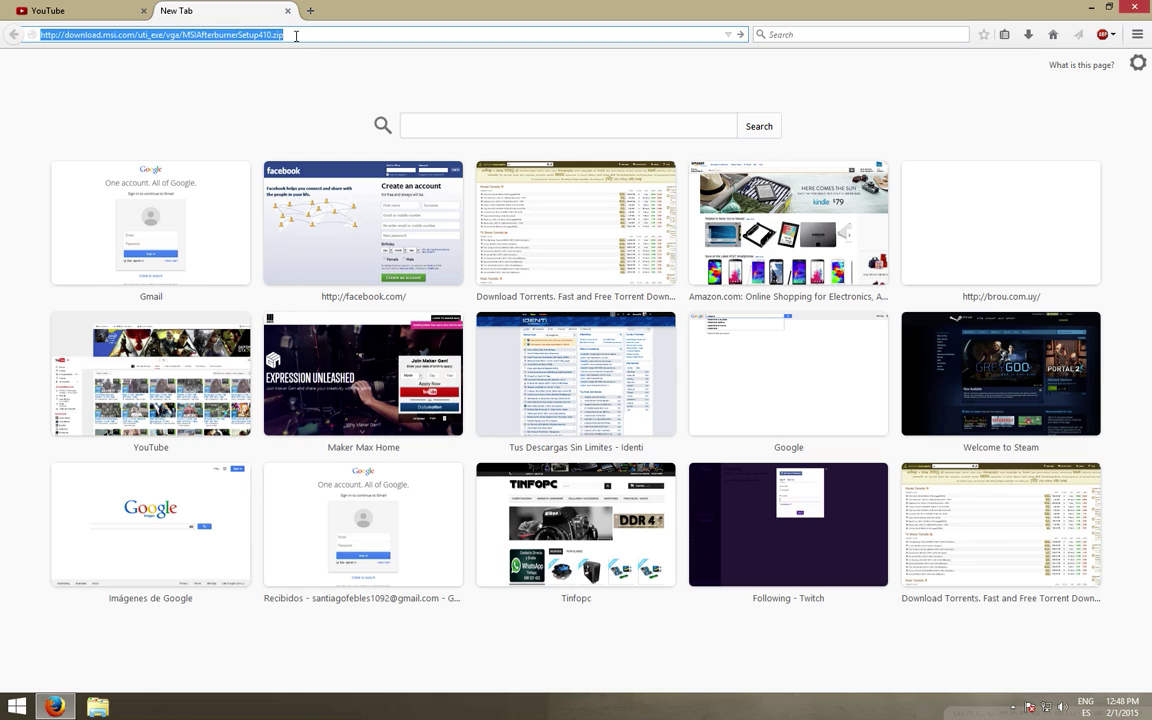
{"action": "key", "text": "Return"}
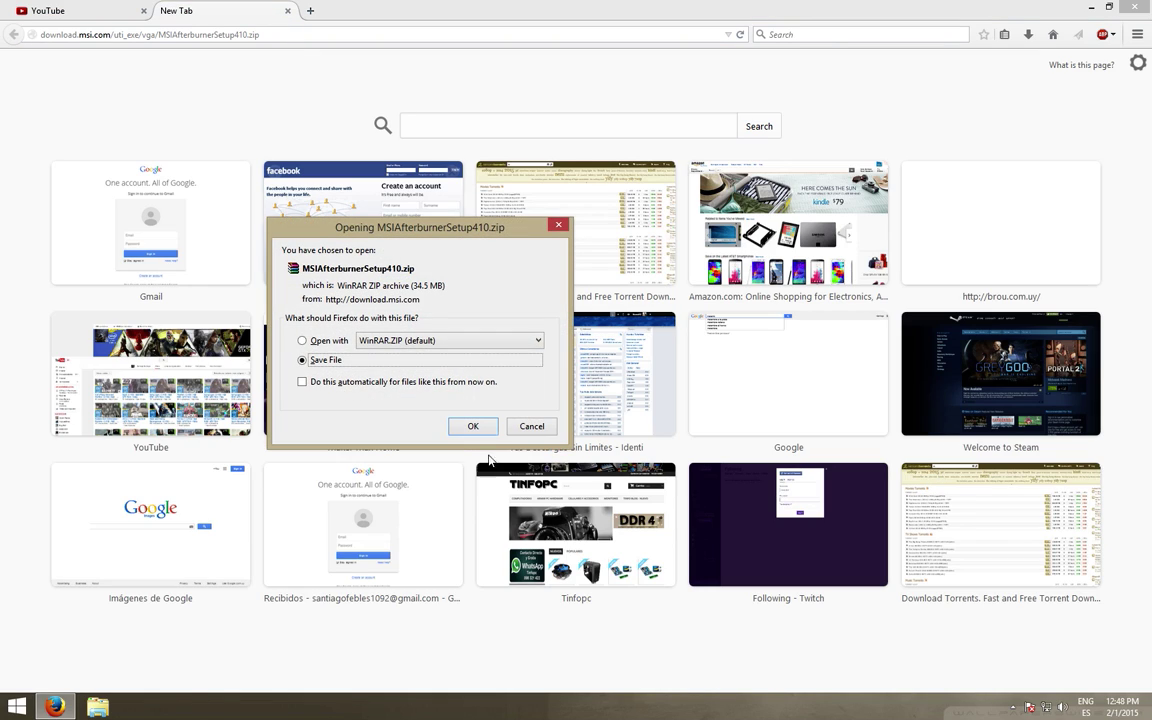
{"action": "left_click", "coordinate": [488, 428]}
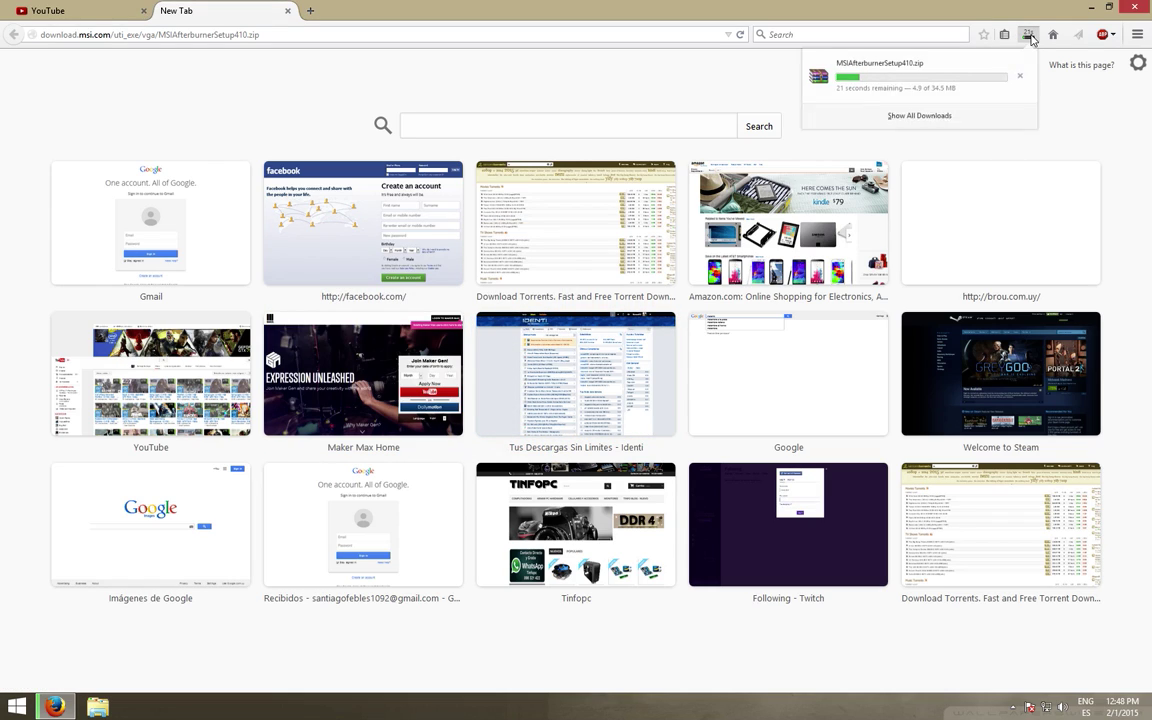
{"action": "left_click", "coordinate": [1019, 81]}
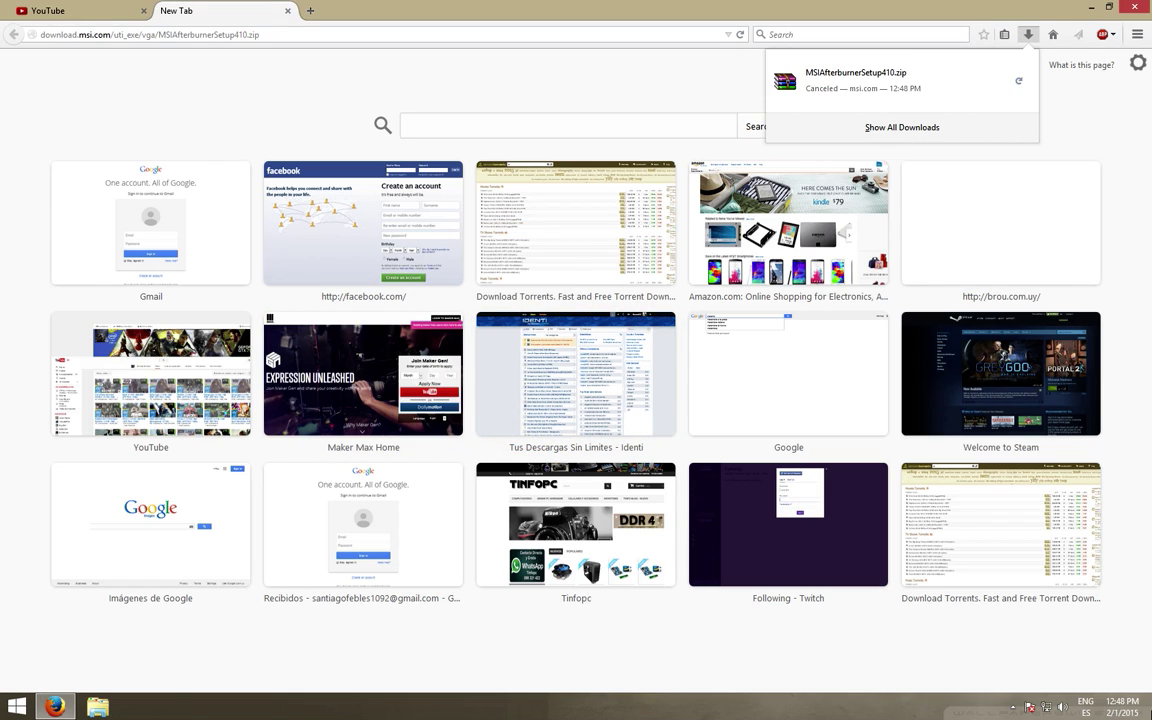
{"action": "left_click", "coordinate": [1067, 12]}
Open the MSIAfterburnerSetup410.zip archive on the desktop and run the installer inside it in English
{"action": "double_click", "coordinate": [234, 90]}
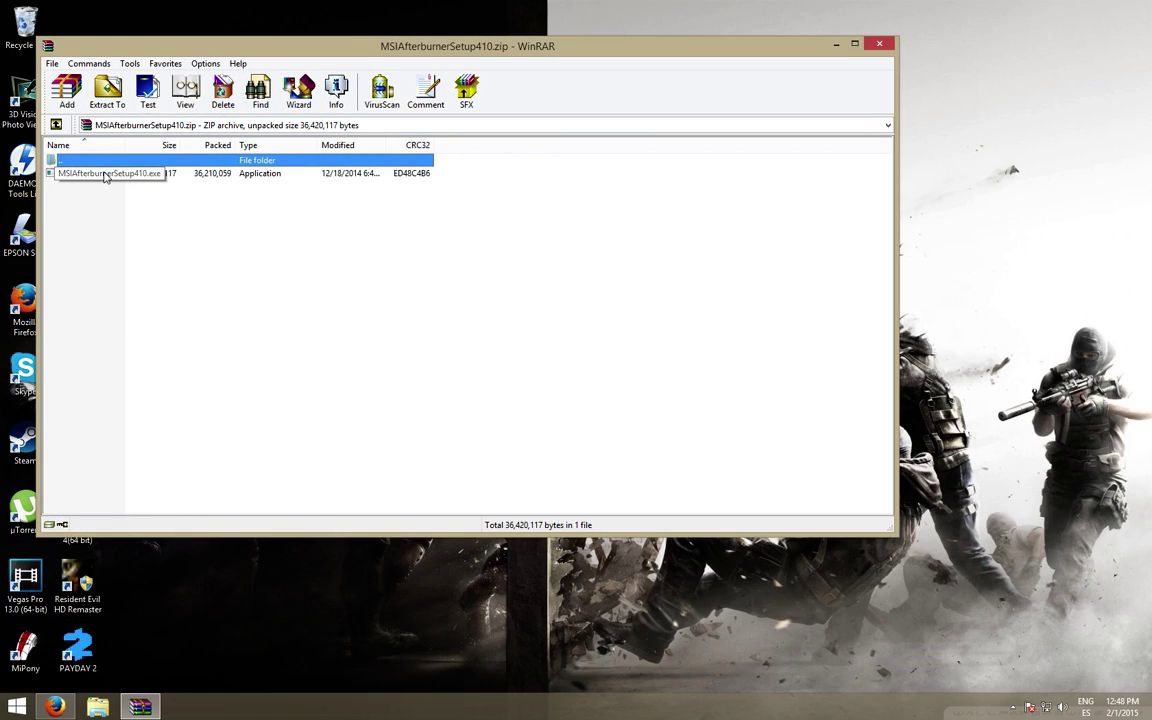
{"action": "double_click", "coordinate": [108, 175]}
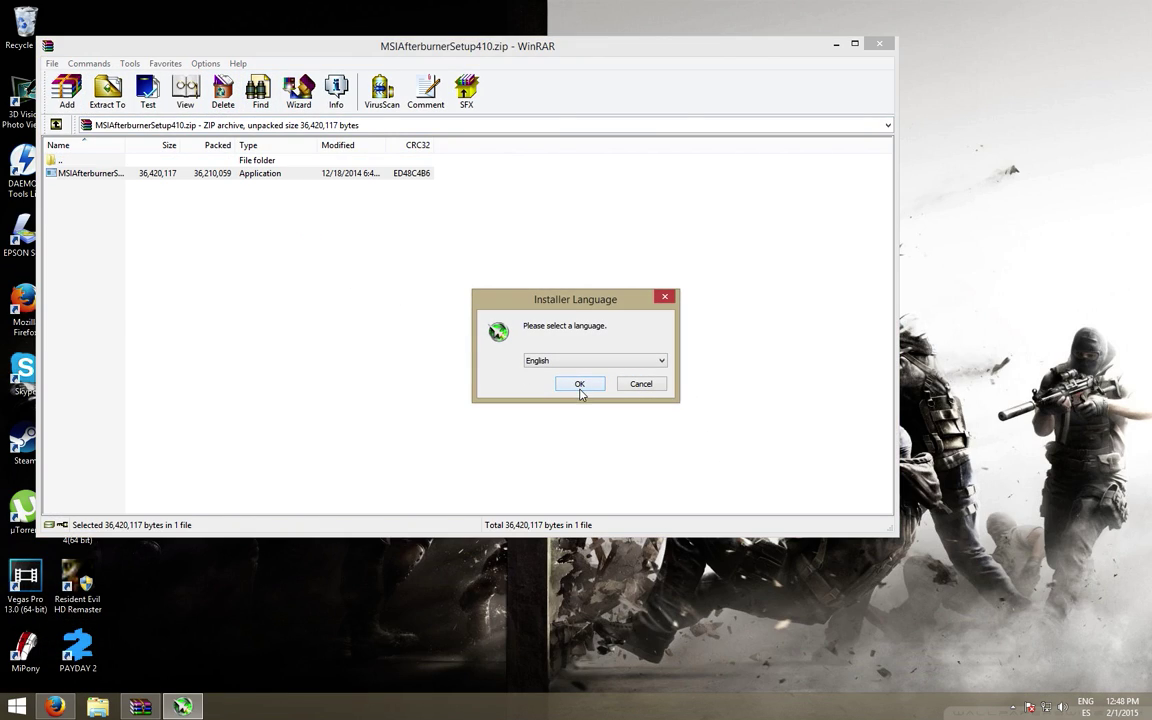
{"action": "left_click", "coordinate": [579, 384]}
Accept the MSI Afterburner license and install both components to C:\Program Files (x86)\MSI Afterburner, with the installation details shown
{"action": "left_click", "coordinate": [650, 462]}
{"action": "left_click", "coordinate": [572, 419]}
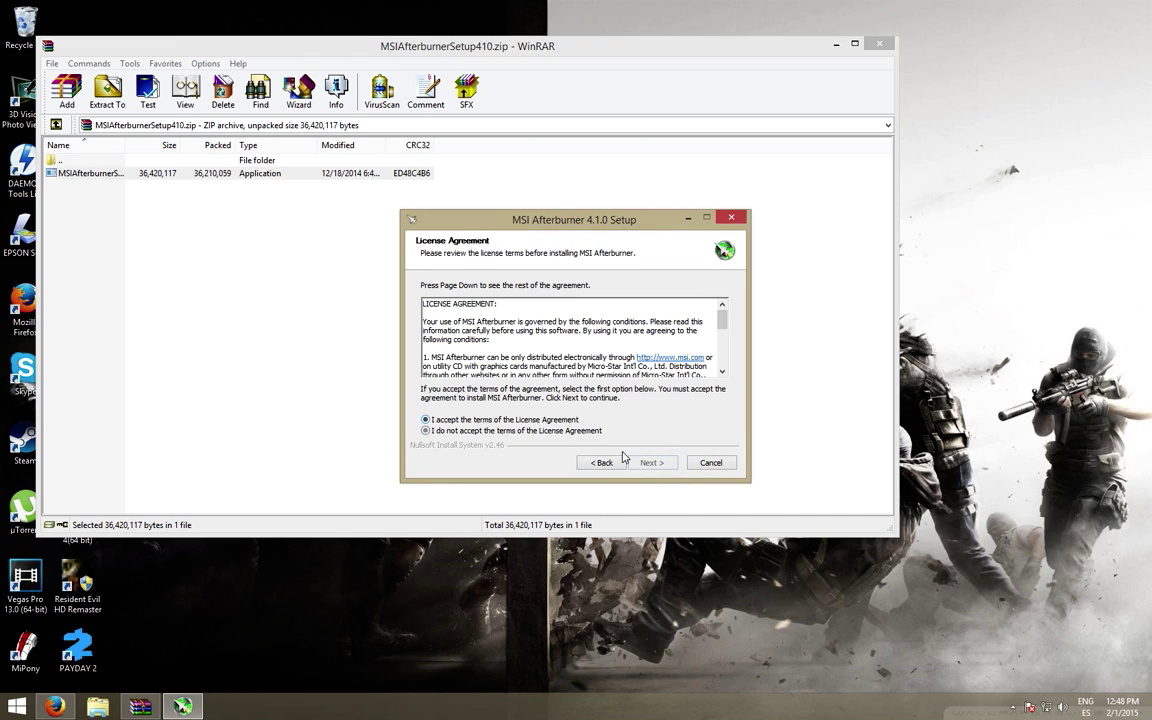
{"action": "left_click", "coordinate": [650, 462]}
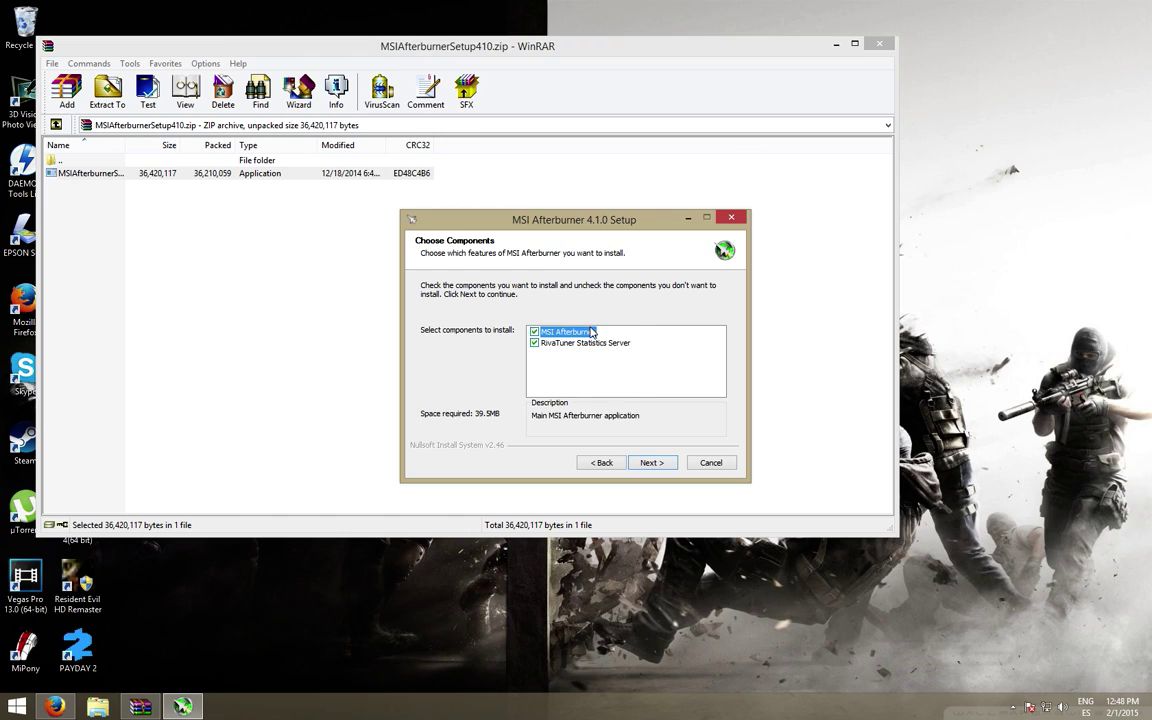
{"action": "left_click", "coordinate": [652, 463]}
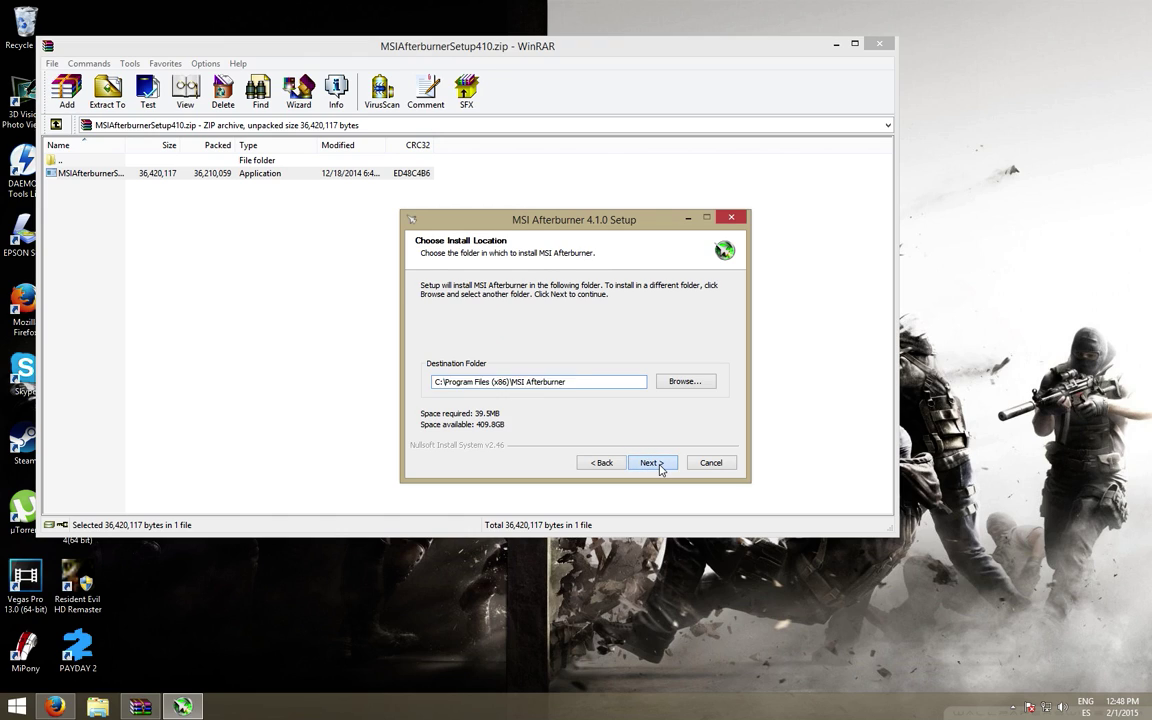
{"action": "left_click", "coordinate": [655, 463]}
{"action": "left_click", "coordinate": [652, 464]}
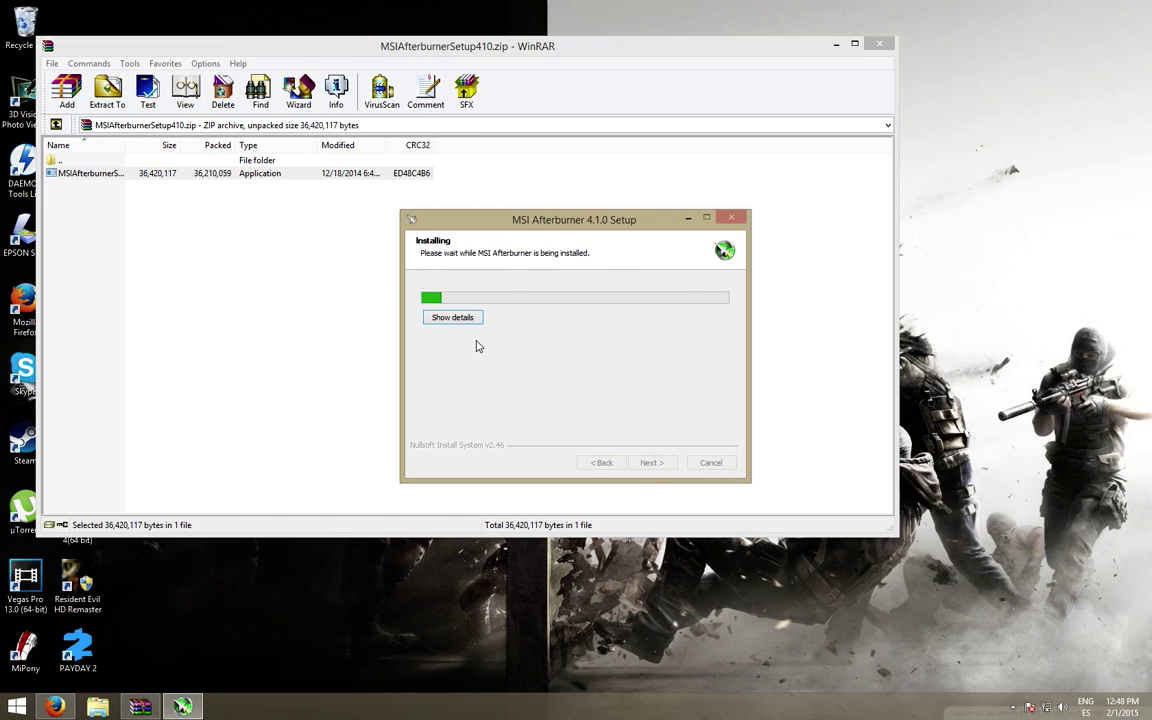
{"action": "left_click", "coordinate": [450, 317]}
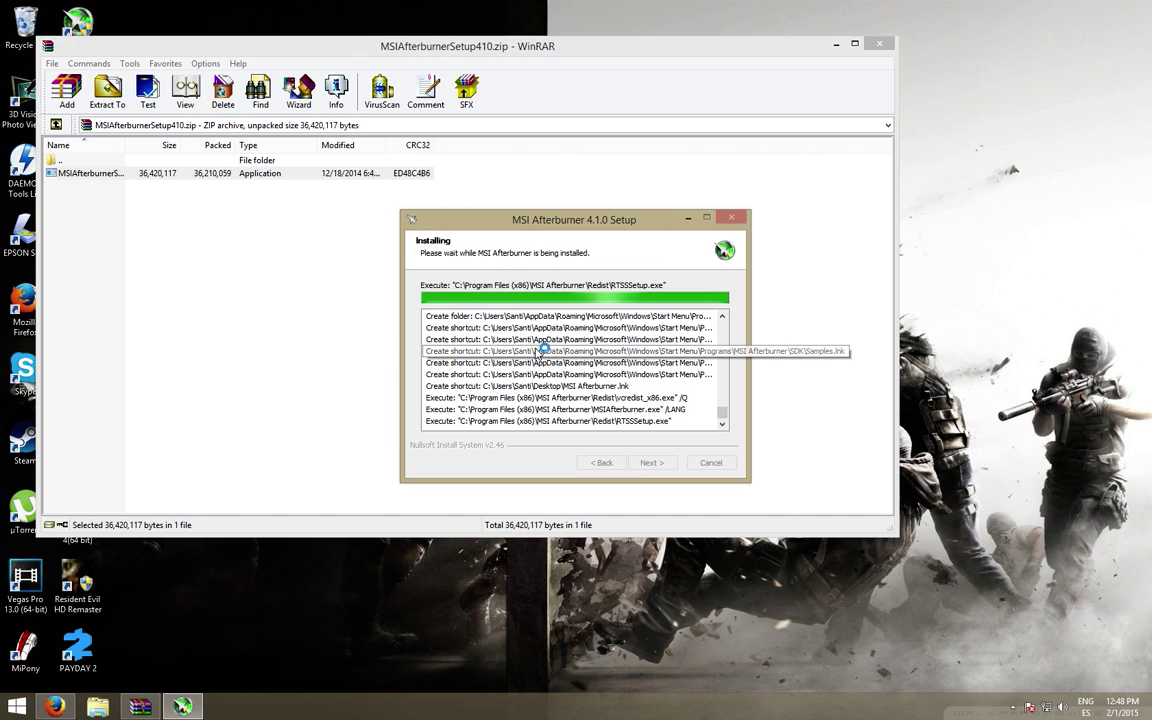
Install RivaTuner Statistics Server, accepting its license agreement, and finish both setup wizards
{"action": "left_click", "coordinate": [577, 384]}
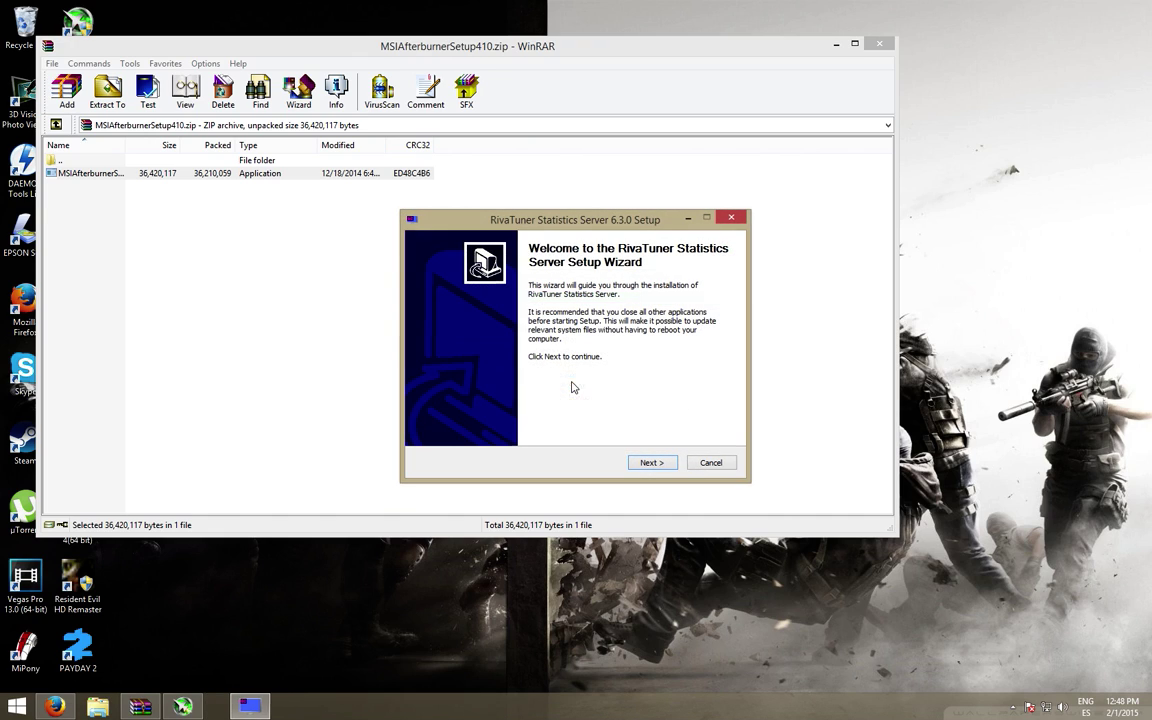
{"action": "left_click", "coordinate": [650, 463]}
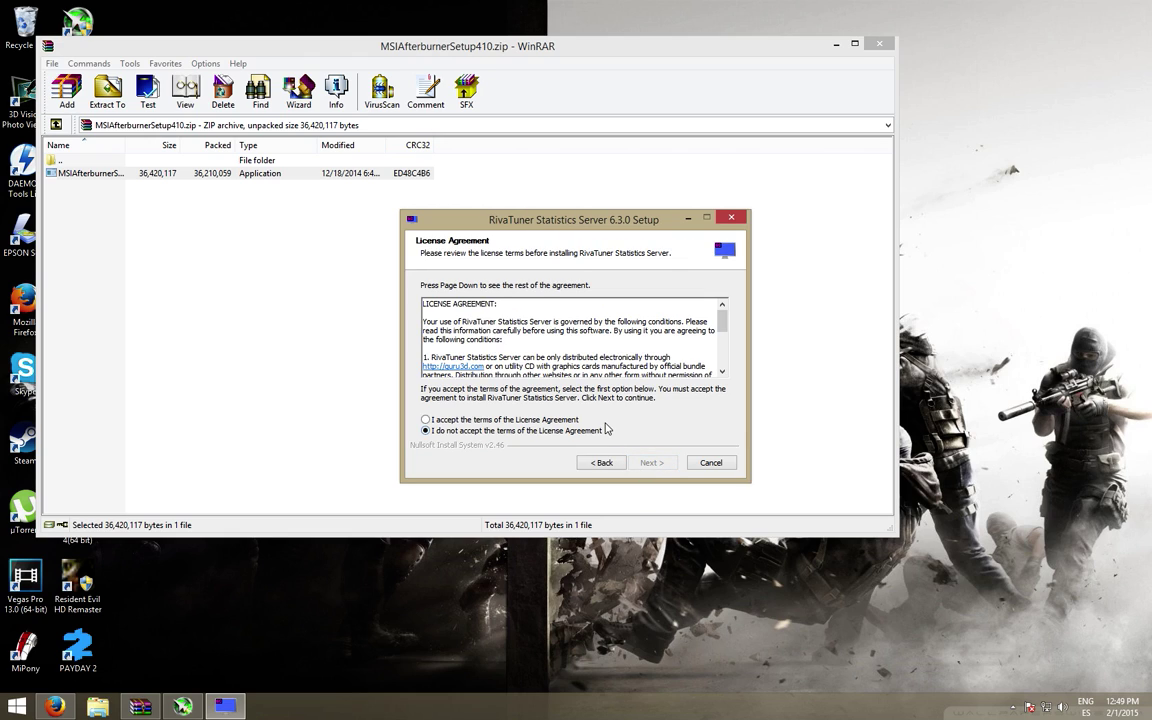
{"action": "left_click", "coordinate": [600, 419]}
{"action": "left_click", "coordinate": [651, 463]}
{"action": "left_click", "coordinate": [654, 464]}
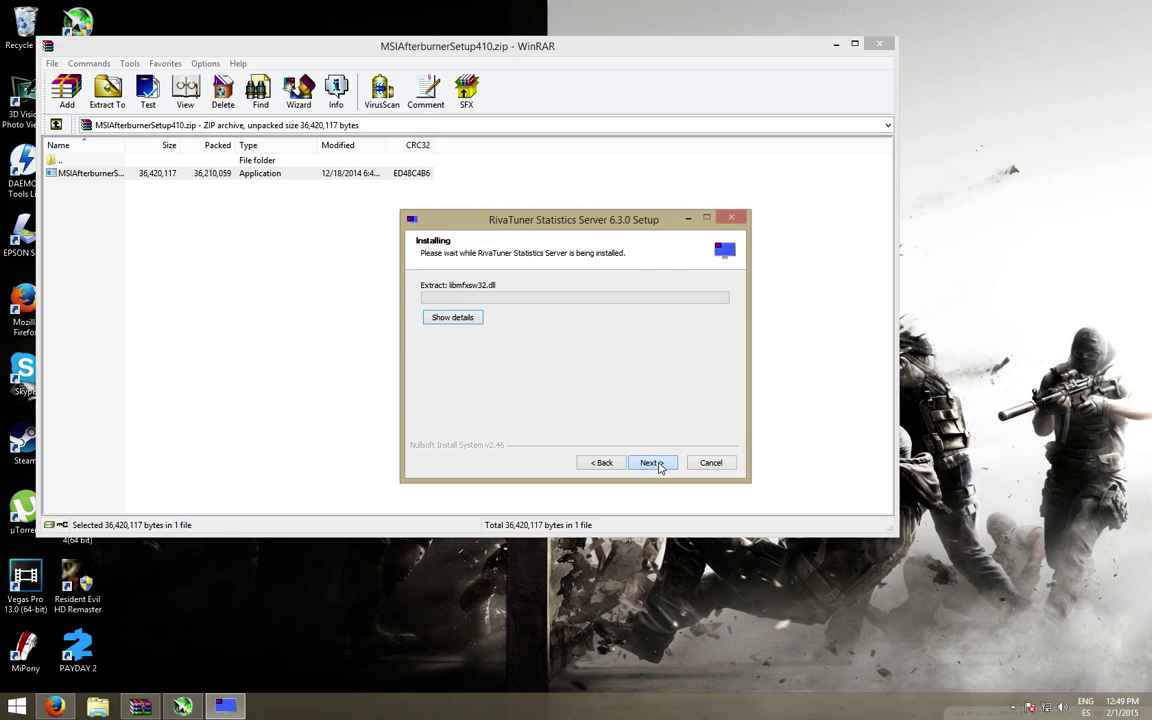
{"action": "left_click", "coordinate": [452, 317]}
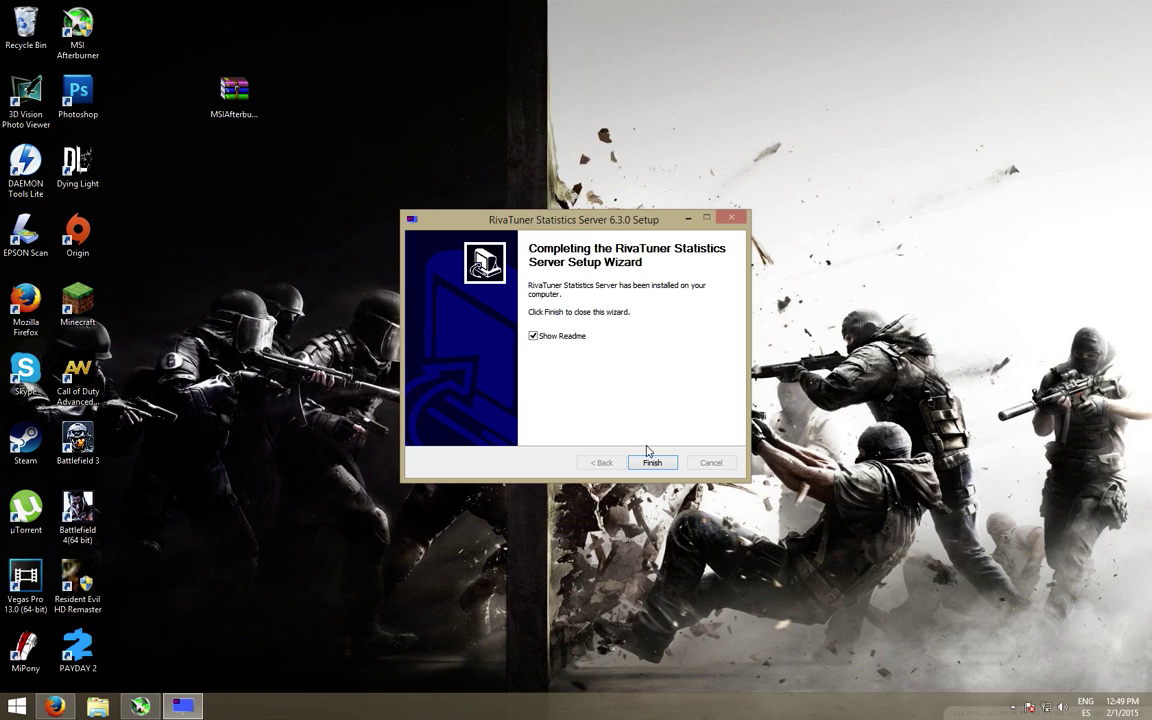
{"action": "left_click", "coordinate": [647, 467]}
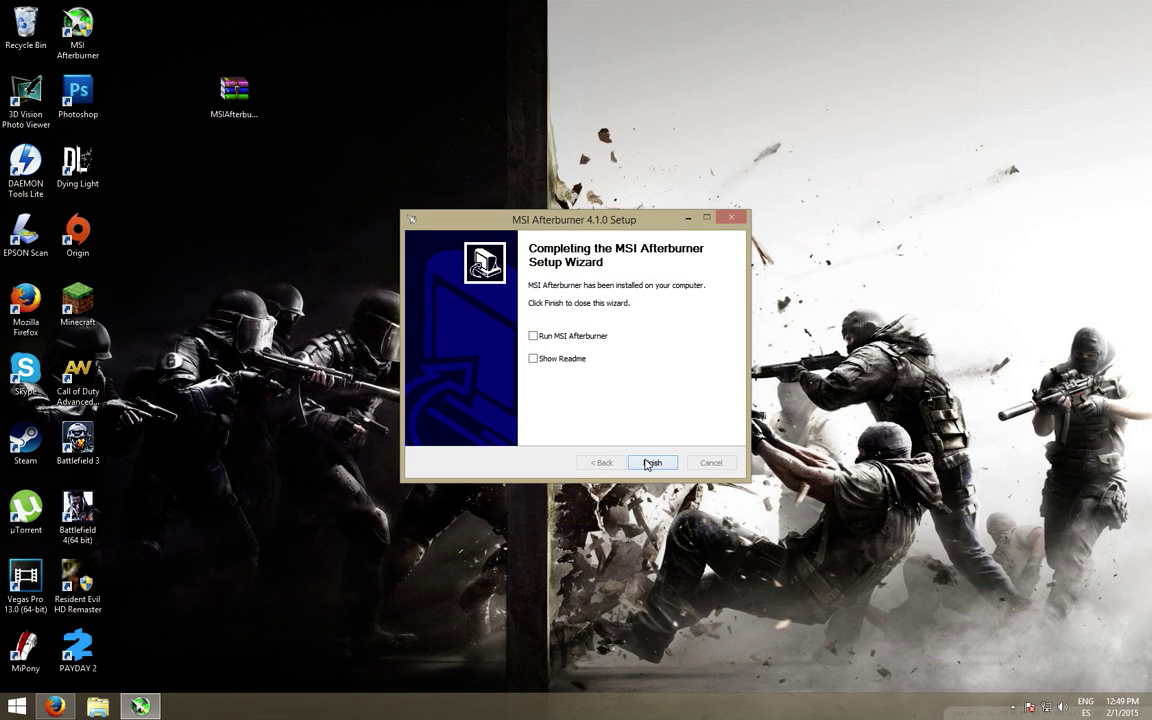
{"action": "left_click", "coordinate": [647, 464]}
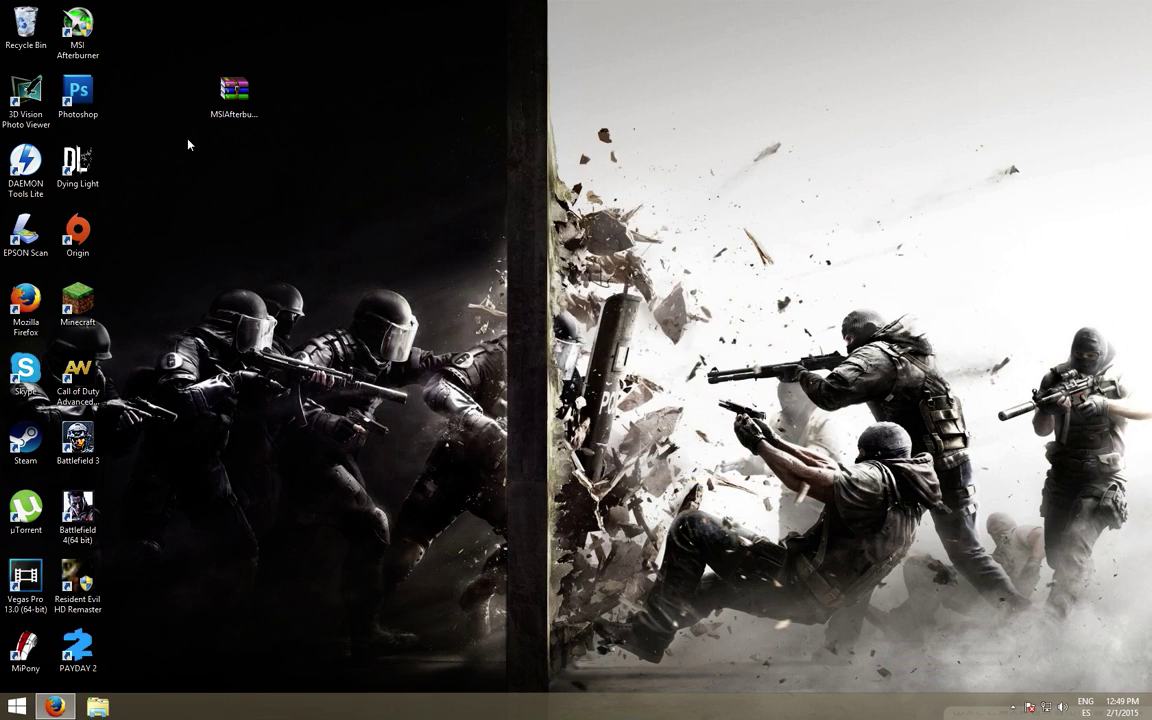
Launch MSI Afterburner and change its user interface skin to Default MSI Afterburner v2 skin
{"action": "double_click", "coordinate": [80, 36]}
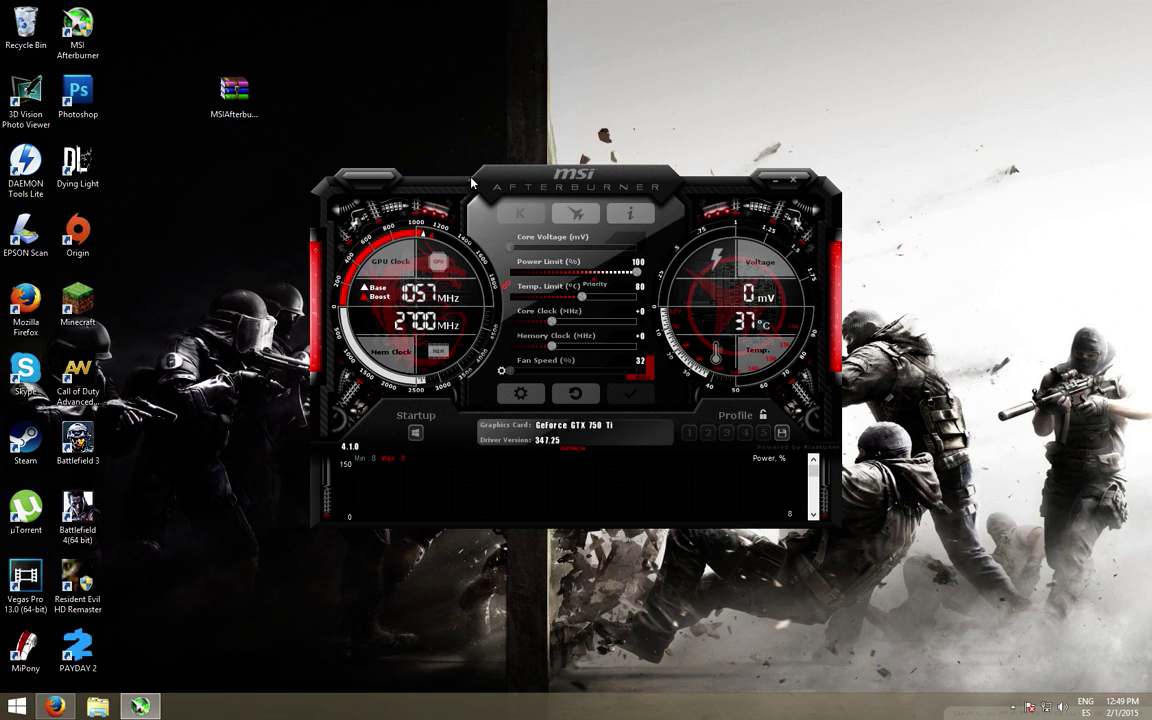
{"action": "left_click", "coordinate": [520, 393]}
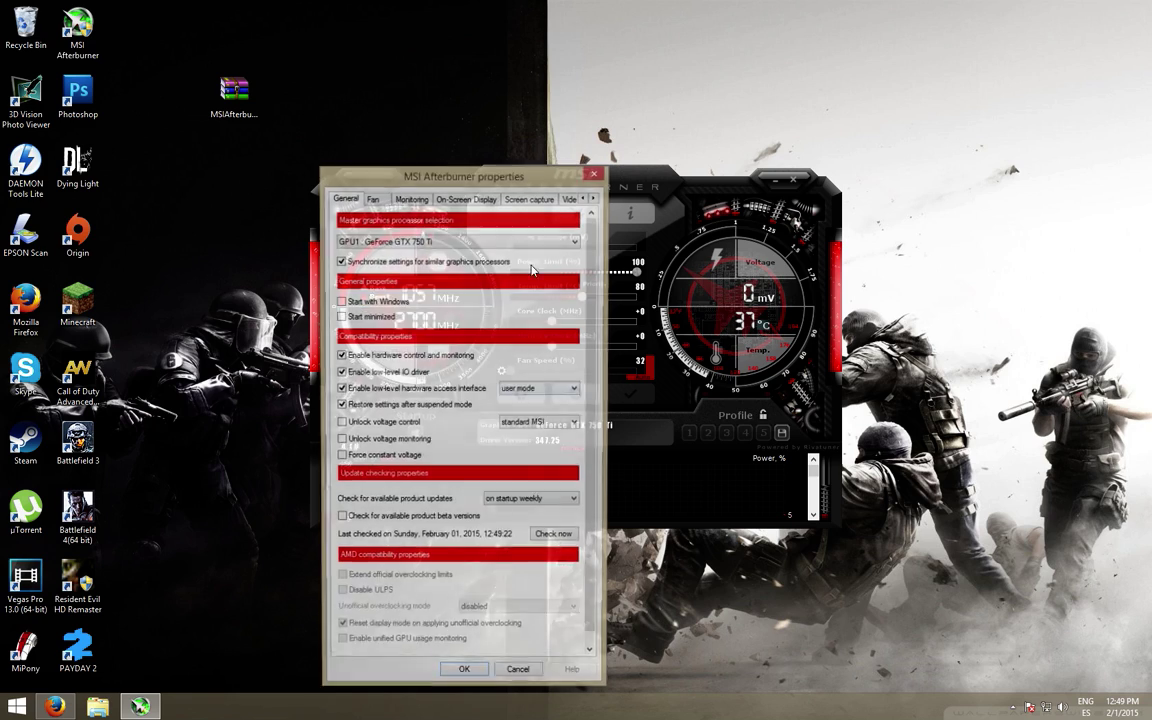
{"action": "left_click", "coordinate": [594, 199]}
{"action": "left_click", "coordinate": [594, 199]}
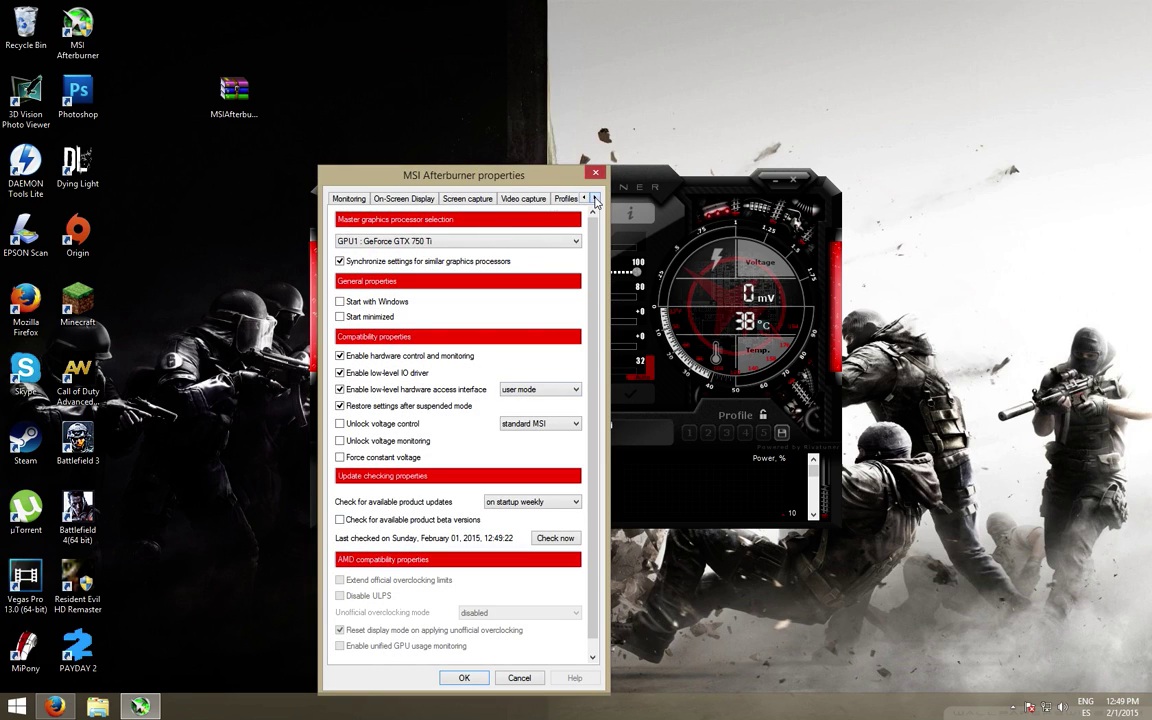
{"action": "left_click", "coordinate": [594, 199]}
{"action": "left_click", "coordinate": [594, 199]}
{"action": "left_click", "coordinate": [498, 197]}
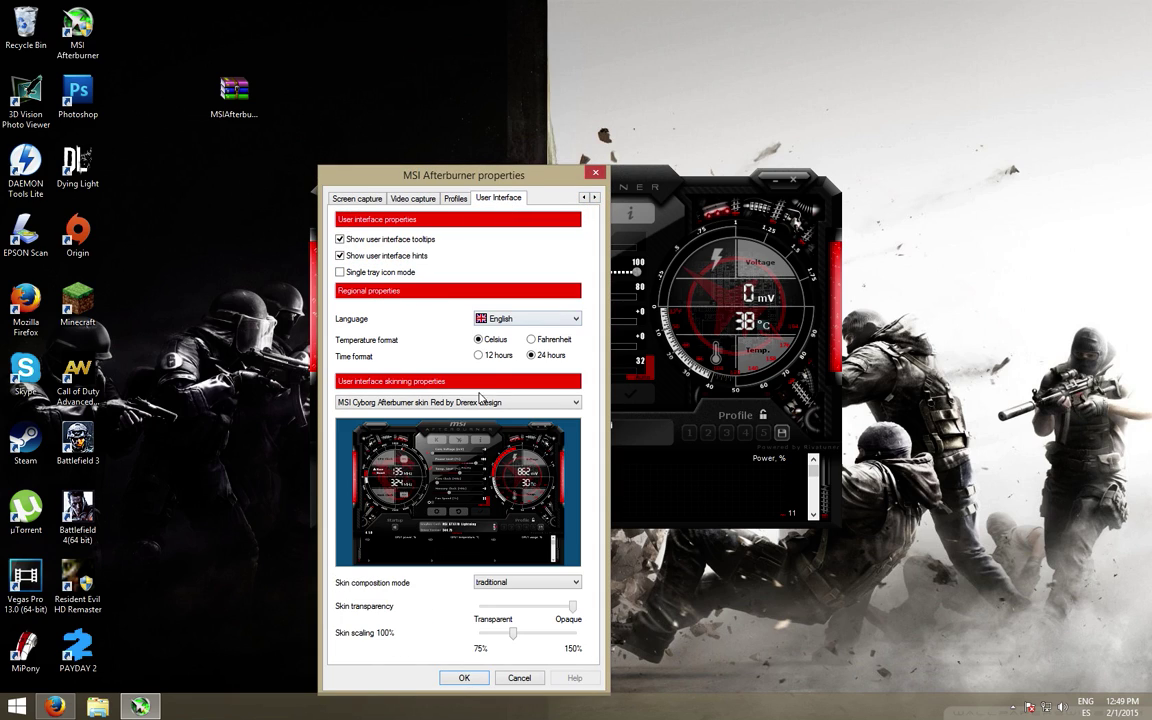
{"action": "left_click", "coordinate": [465, 402]}
{"action": "left_click", "coordinate": [420, 420]}
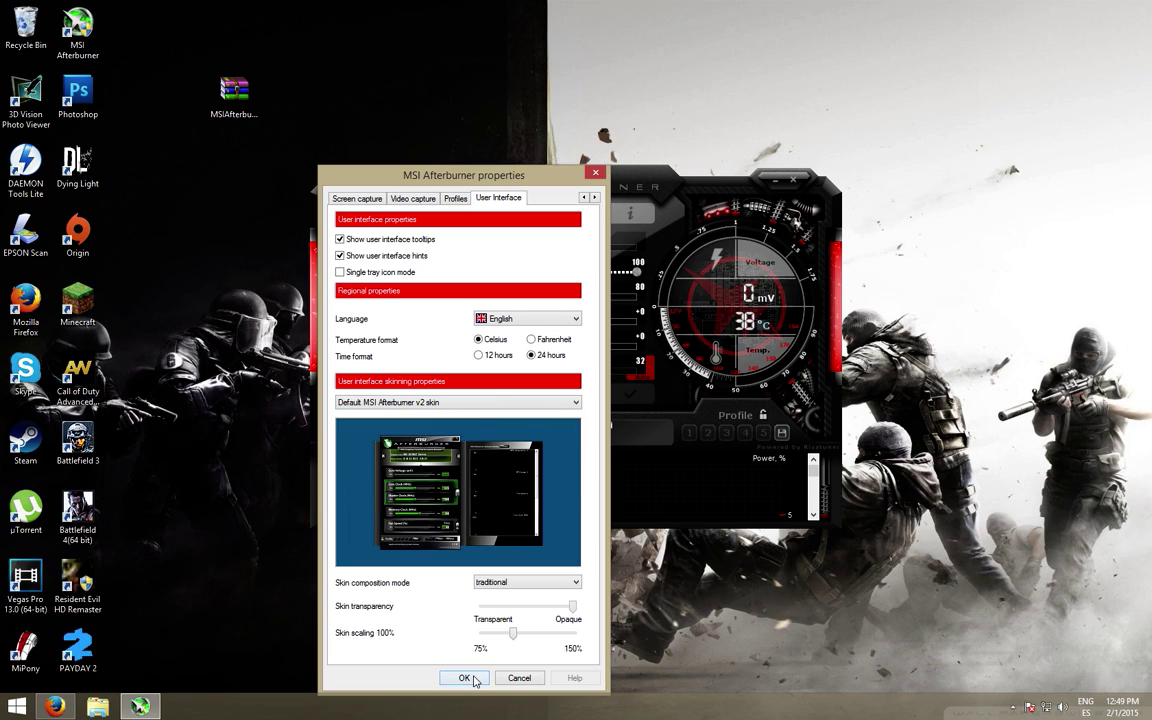
{"action": "left_click", "coordinate": [464, 677]}
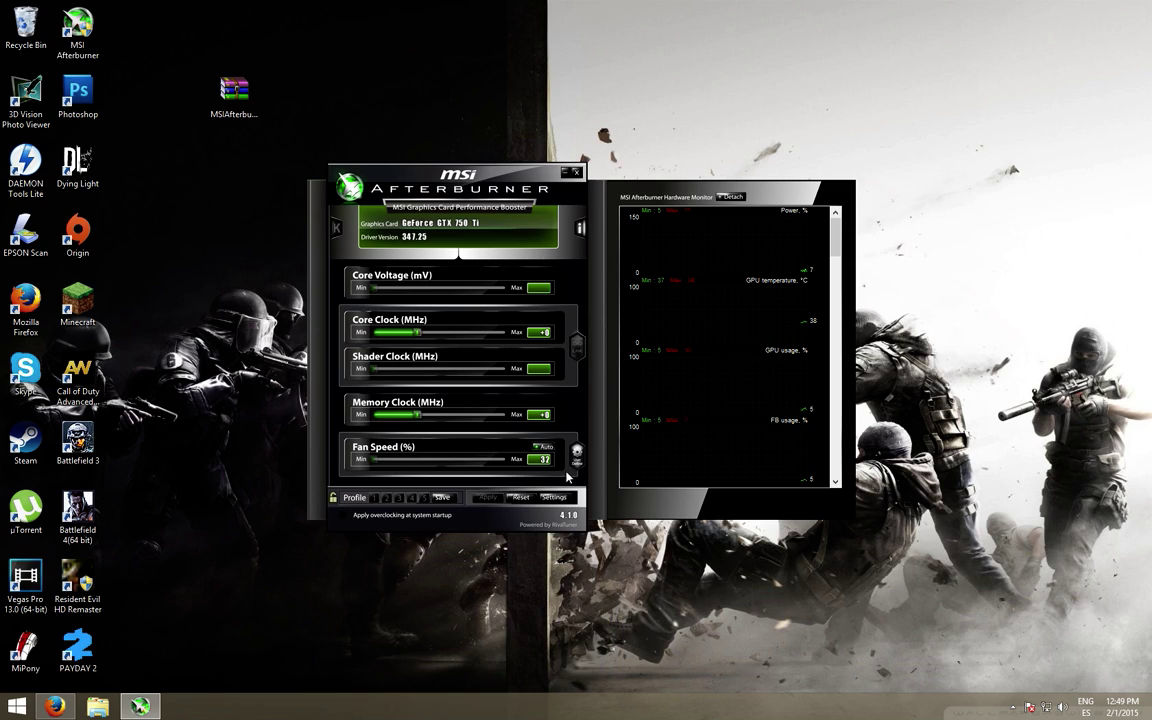
In the hardware monitoring properties, enable Show in On-Screen Display for GPU temperature and GPU usage
{"action": "left_click", "coordinate": [553, 497]}
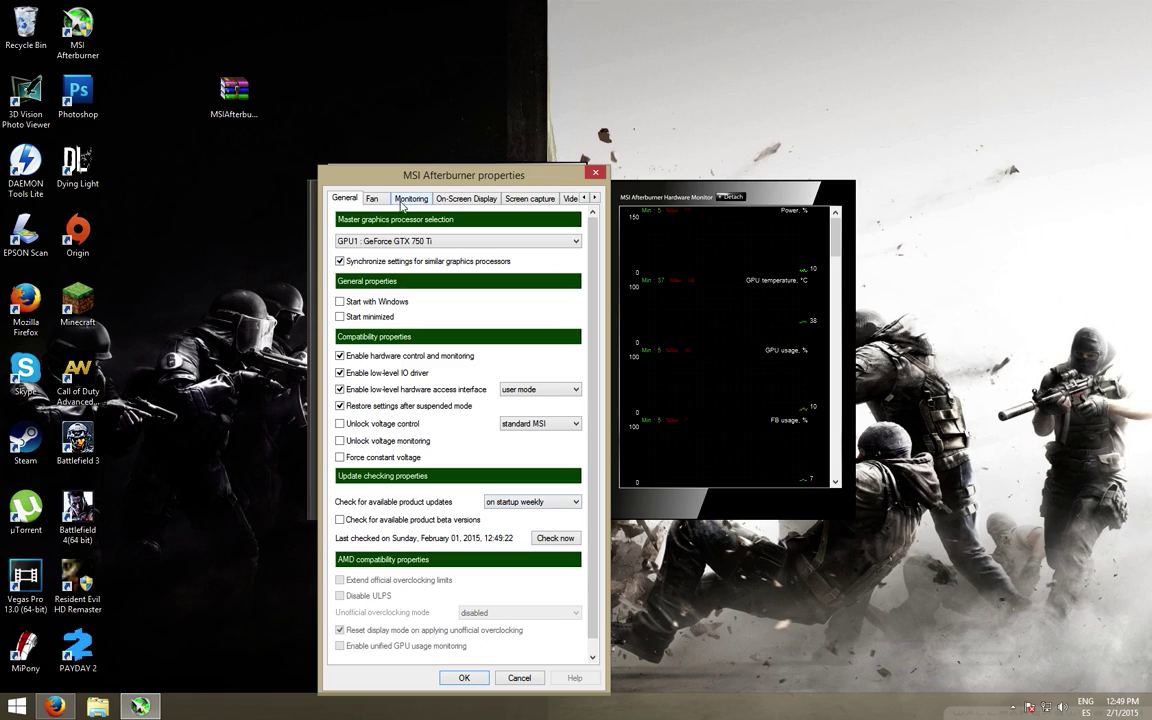
{"action": "left_click", "coordinate": [410, 198]}
{"action": "left_click", "coordinate": [378, 316]}
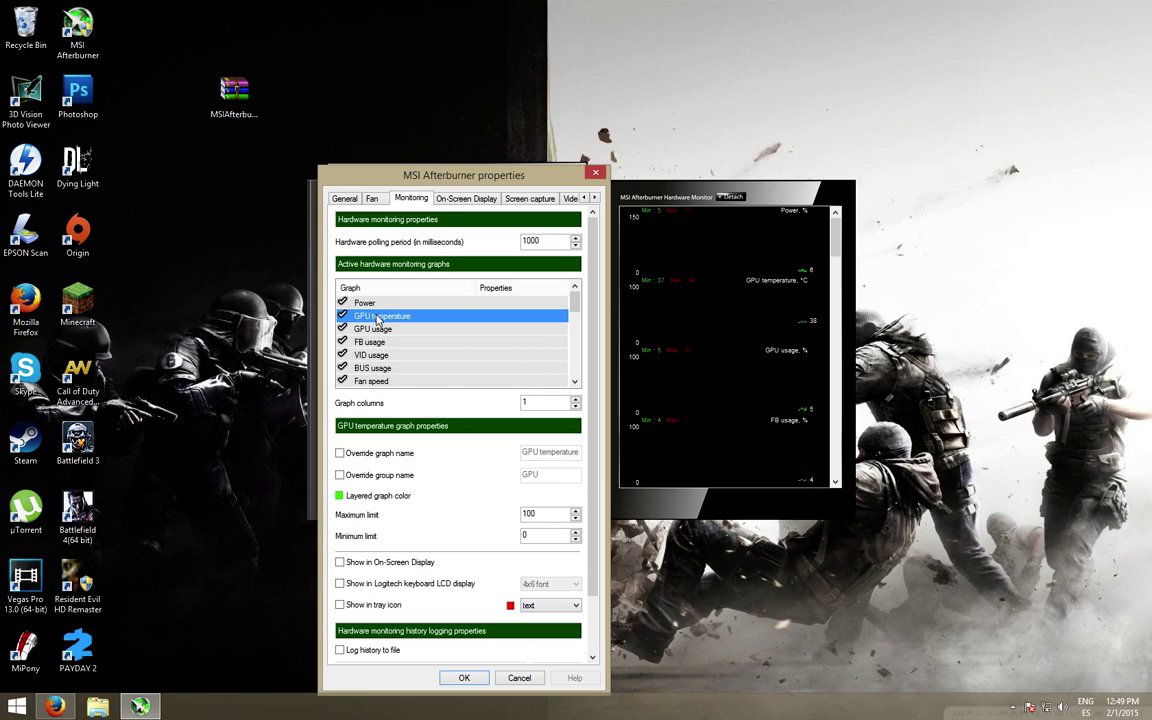
{"action": "left_click", "coordinate": [407, 566]}
{"action": "left_click", "coordinate": [374, 330]}
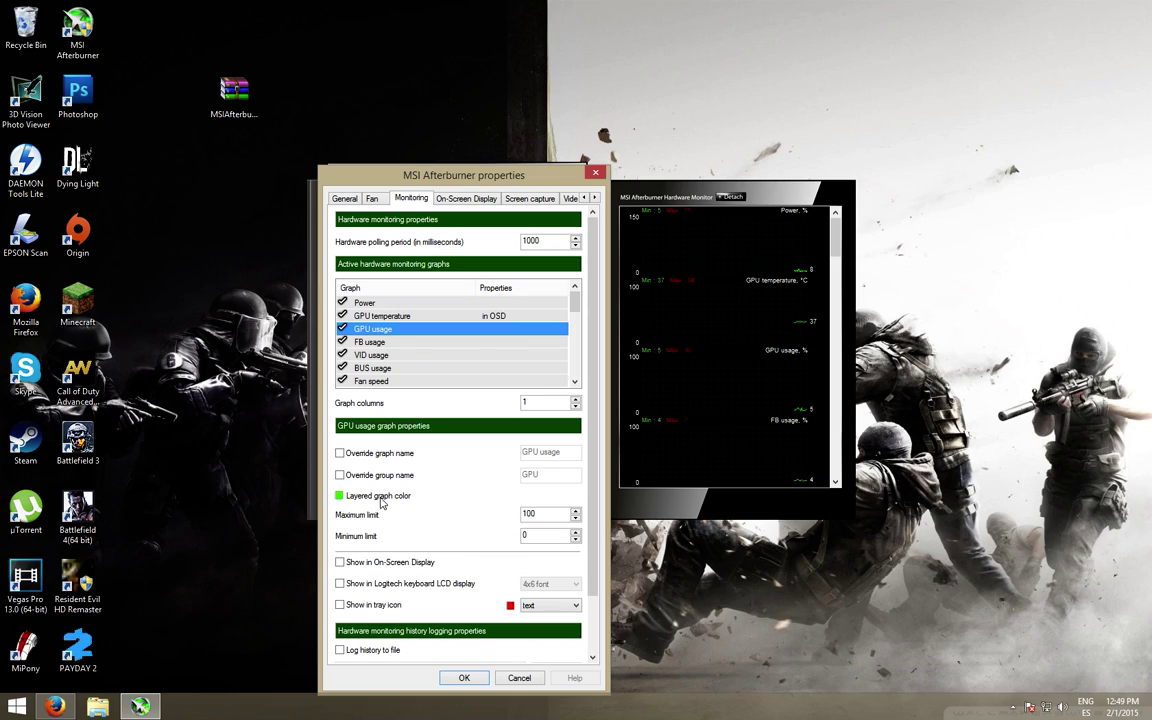
{"action": "left_click", "coordinate": [376, 567]}
Show the Memory usage graph in the On-Screen Display, and activate the Framerate graph and show it there too
{"action": "mouse_move", "coordinate": [574, 307]}
{"action": "left_mouse_down"}
{"action": "mouse_move", "coordinate": [574, 342]}
{"action": "mouse_move", "coordinate": [575, 332]}
{"action": "left_mouse_up"}
{"action": "left_click", "coordinate": [365, 328]}
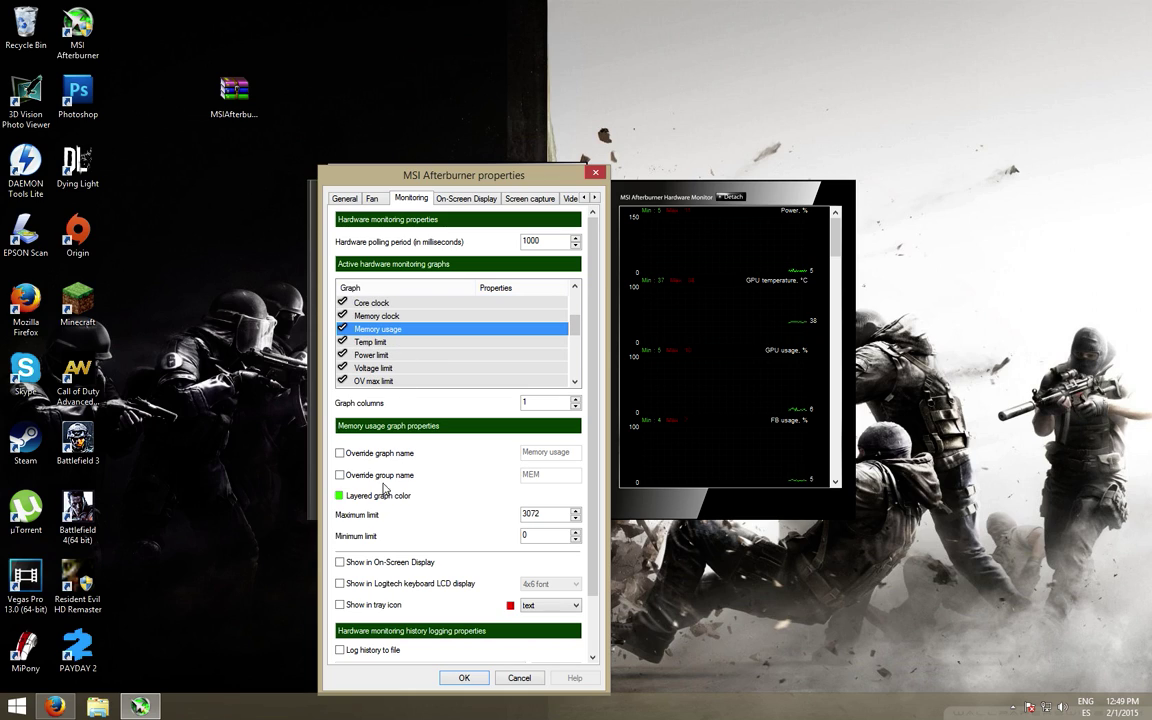
{"action": "left_click", "coordinate": [381, 563]}
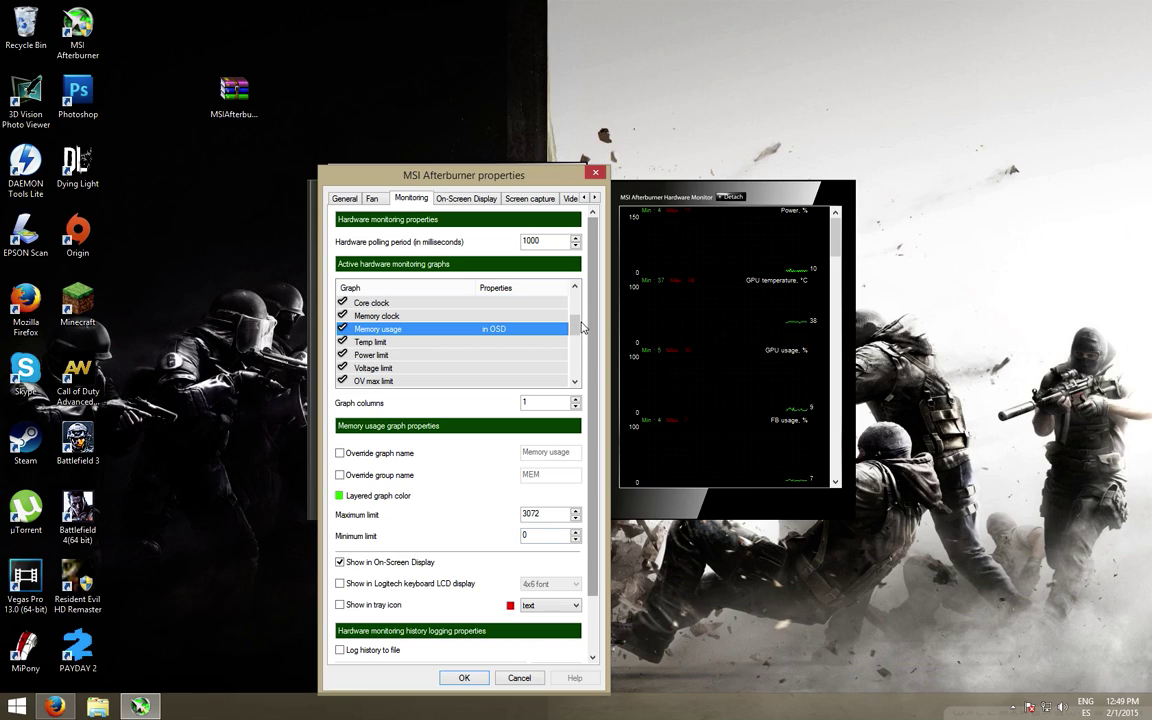
{"action": "left_click_drag", "start_coordinate": [574, 324], "coordinate": [575, 346]}
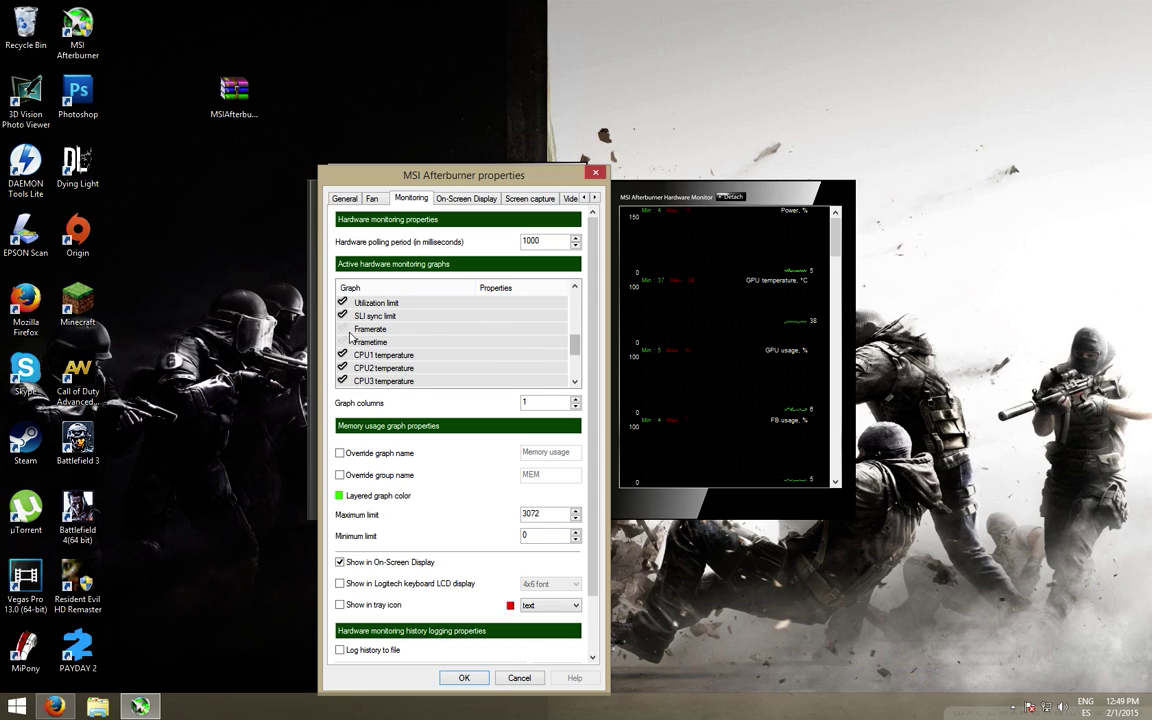
{"action": "left_click", "coordinate": [385, 333]}
{"action": "left_click", "coordinate": [344, 330]}
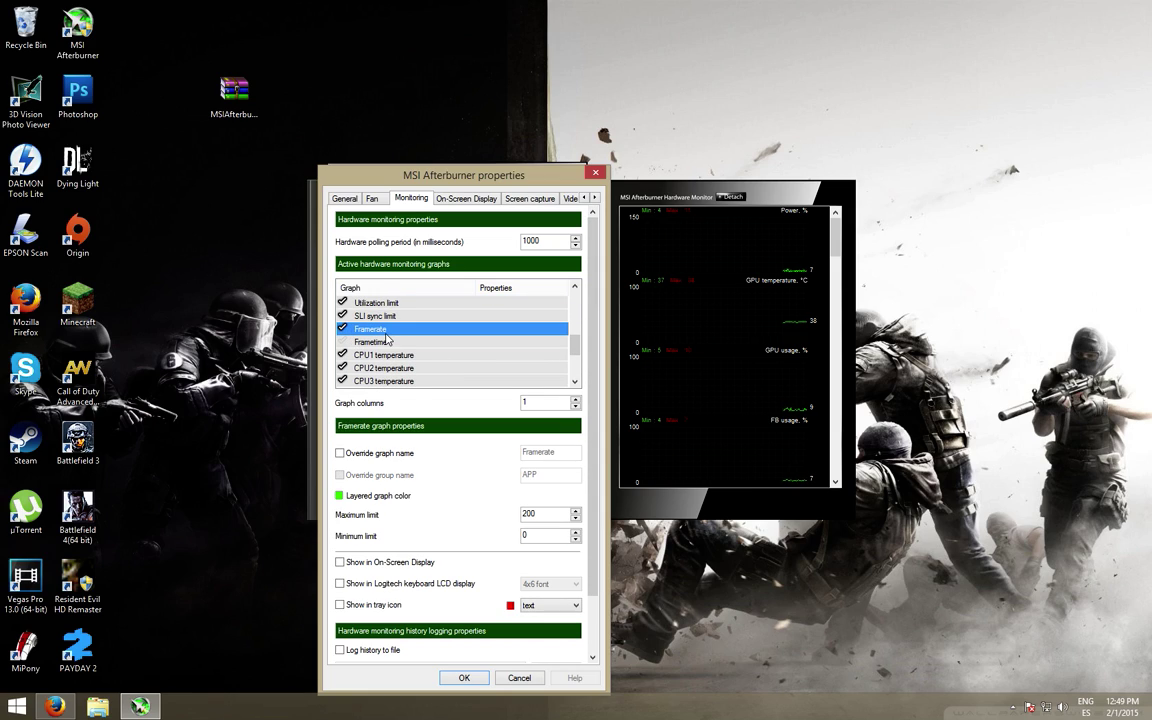
{"action": "left_click", "coordinate": [381, 562]}
Enable Show in On-Screen Display for the CPU1, CPU2, CPU3 and CPU4 temperature graphs
{"action": "left_click_drag", "start_coordinate": [575, 346], "coordinate": [575, 355]}
{"action": "scroll", "coordinate": [437, 327], "scroll_direction": "down", "scroll_amount": 1}
{"action": "left_click", "coordinate": [437, 316]}
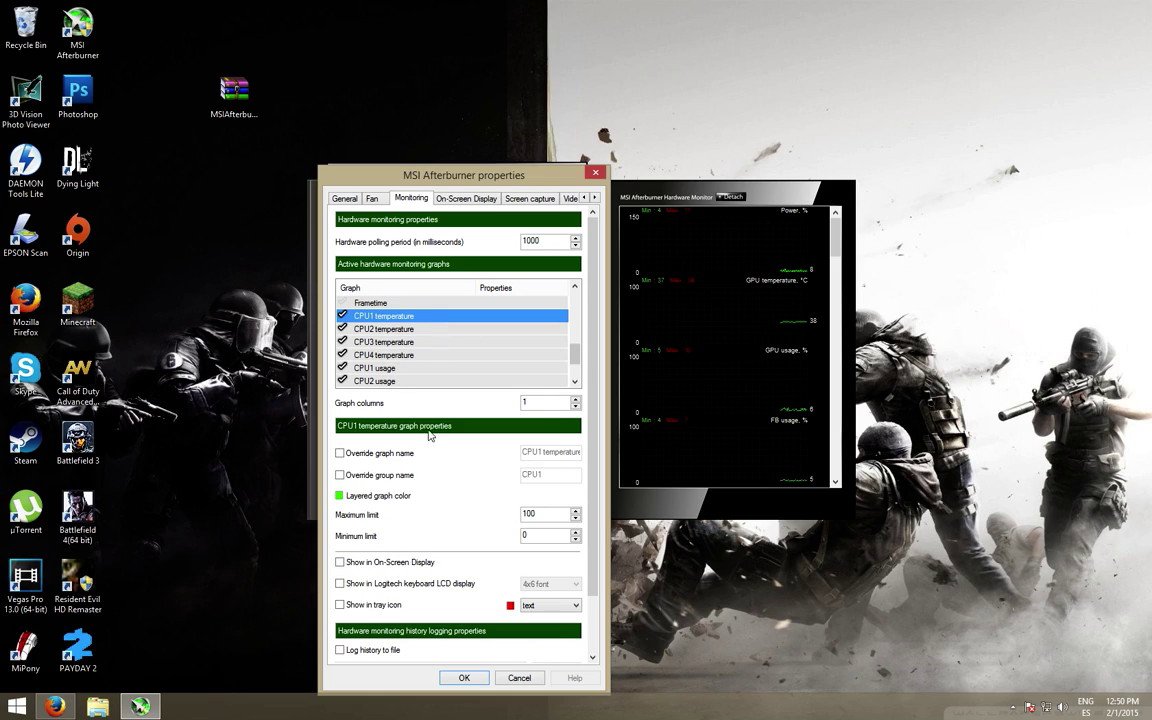
{"action": "left_click", "coordinate": [403, 563]}
{"action": "left_click", "coordinate": [431, 329]}
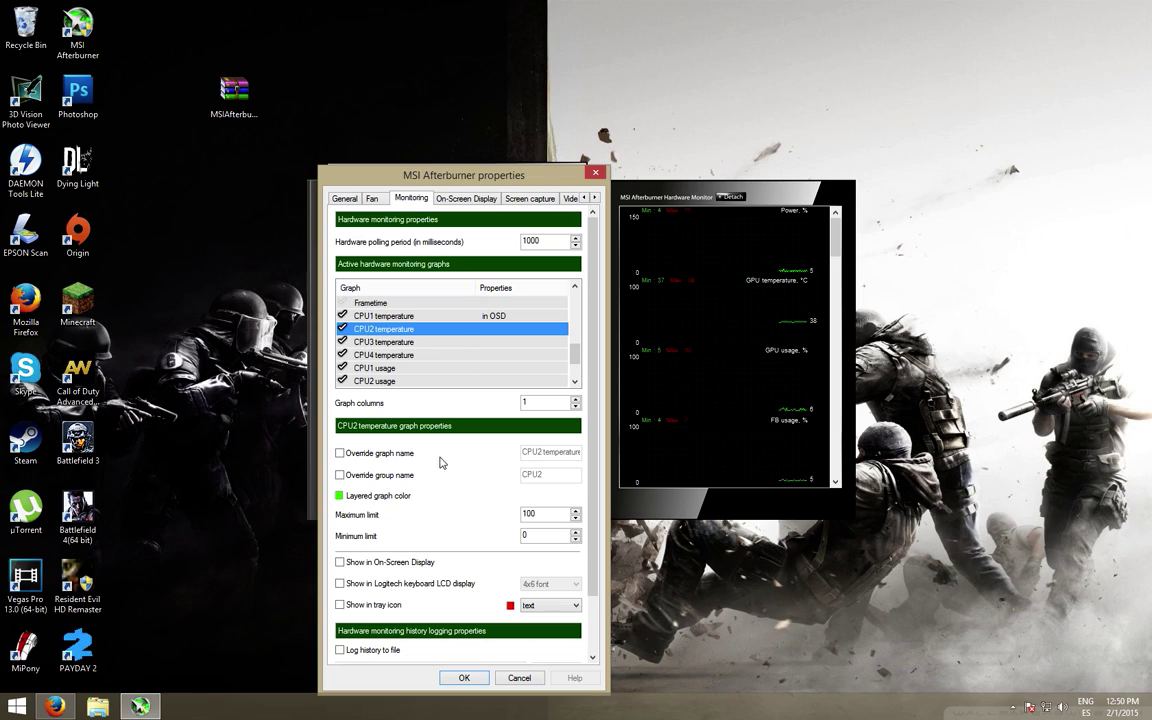
{"action": "left_click", "coordinate": [415, 563]}
{"action": "left_click", "coordinate": [390, 342]}
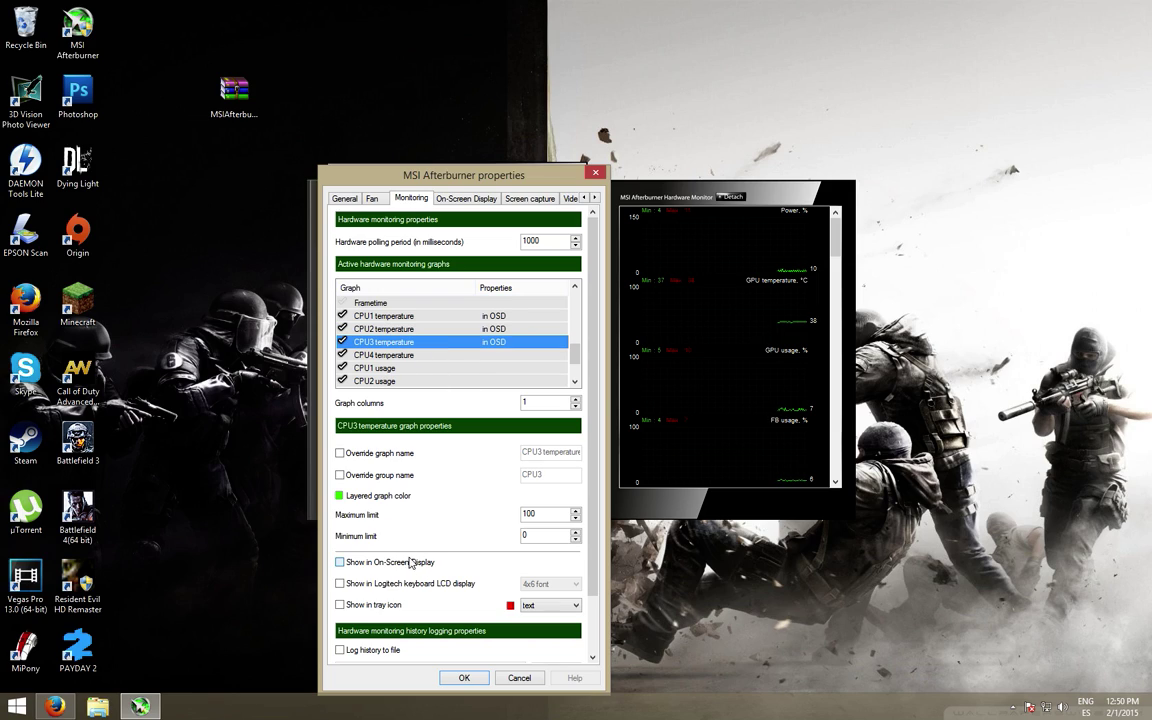
{"action": "left_click", "coordinate": [411, 562]}
{"action": "left_click", "coordinate": [440, 355]}
{"action": "left_click", "coordinate": [402, 562]}
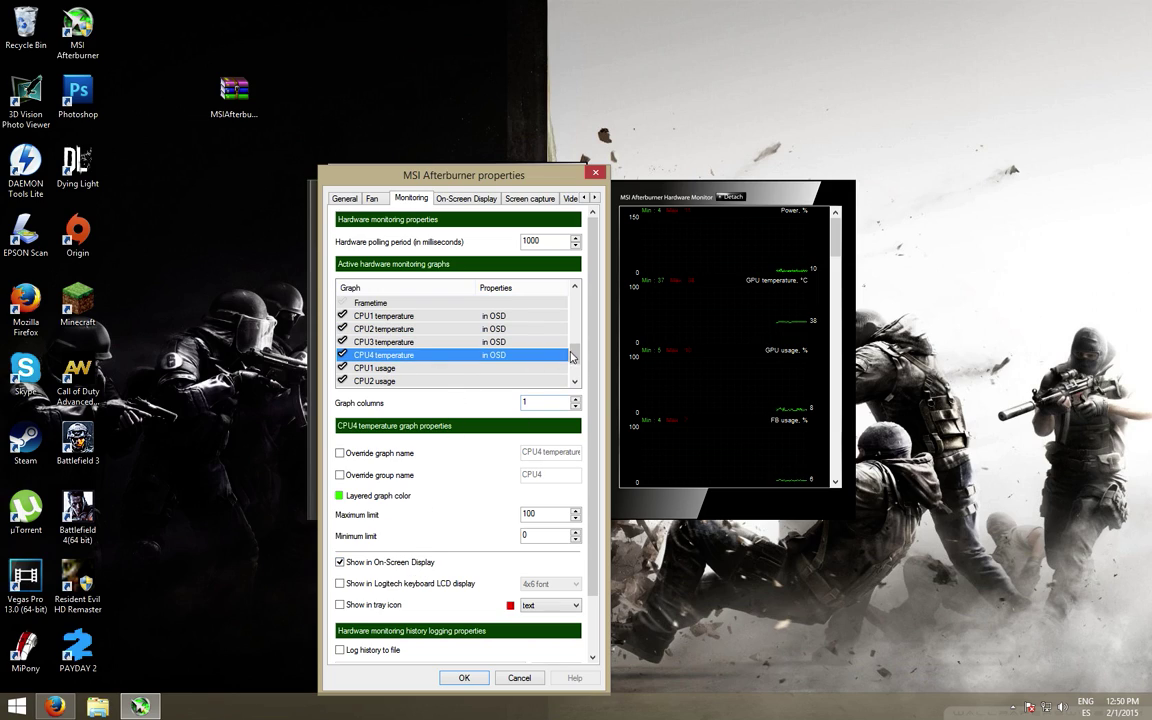
Enable Show in On-Screen Display for the CPU1, CPU2, CPU3 and CPU4 usage graphs and the RAM usage graph
{"action": "left_click_drag", "start_coordinate": [575, 355], "coordinate": [575, 365]}
{"action": "left_click", "coordinate": [420, 329]}
{"action": "left_click", "coordinate": [340, 562]}
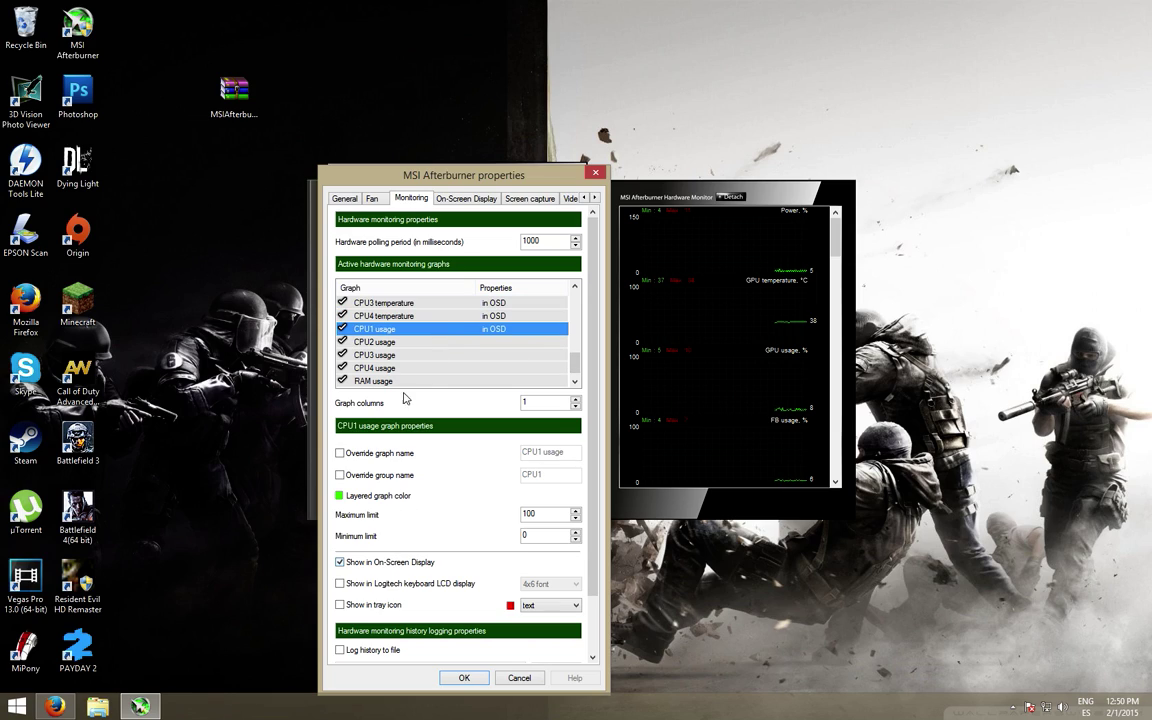
{"action": "left_click", "coordinate": [365, 342]}
{"action": "left_click", "coordinate": [410, 562]}
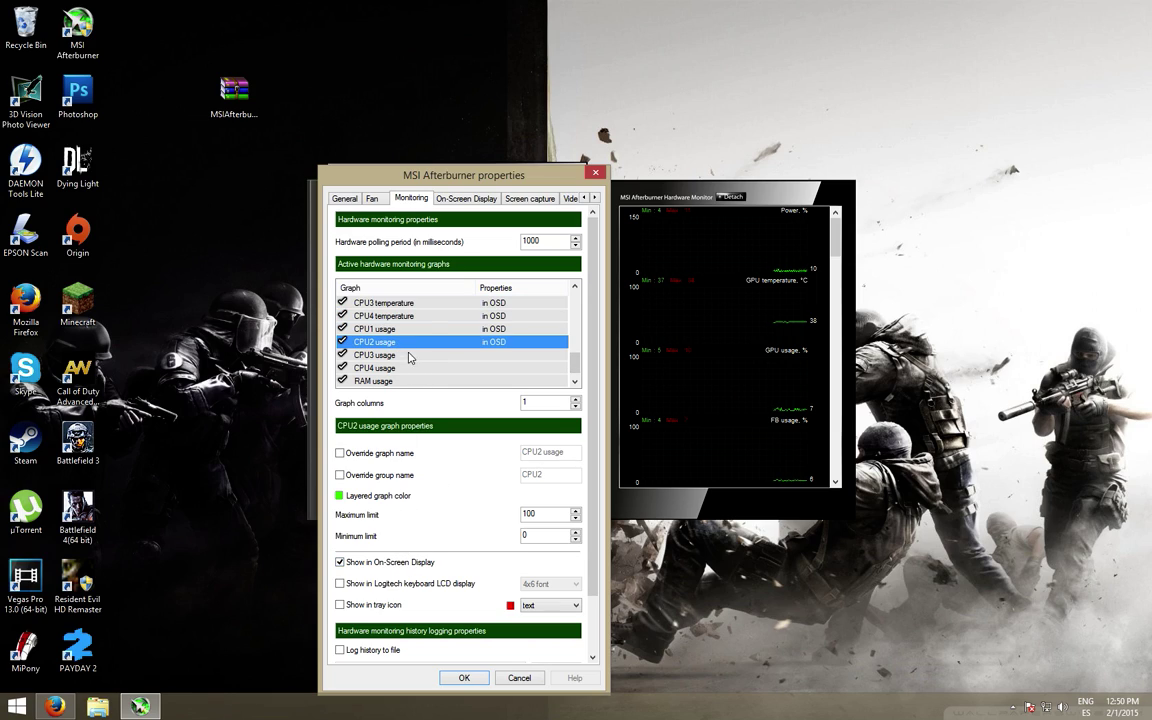
{"action": "left_click", "coordinate": [375, 355]}
{"action": "left_click", "coordinate": [340, 562]}
{"action": "left_click", "coordinate": [380, 368]}
{"action": "left_click", "coordinate": [383, 562]}
{"action": "left_click", "coordinate": [375, 381]}
{"action": "left_click", "coordinate": [340, 562]}
Set the hardware polling period to 100 milliseconds and accept the monitoring properties
{"action": "left_click_drag", "start_coordinate": [581, 360], "coordinate": [577, 298]}
{"action": "left_click", "coordinate": [552, 241]}
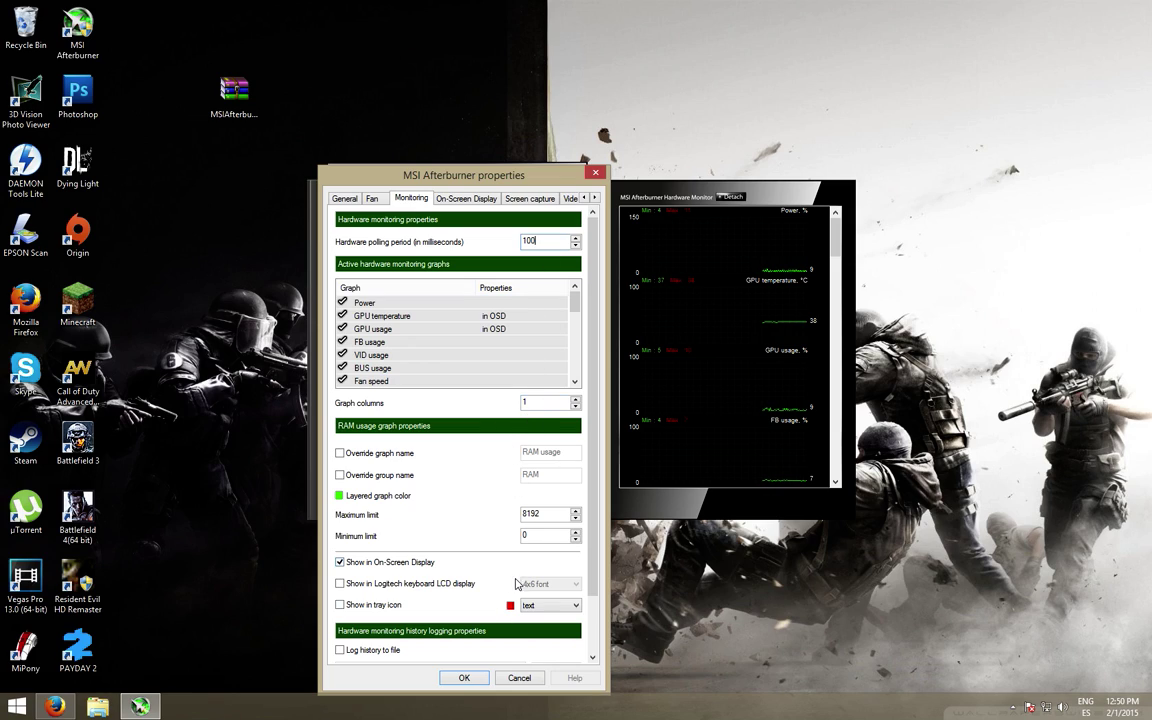
{"action": "left_click", "coordinate": [464, 678]}
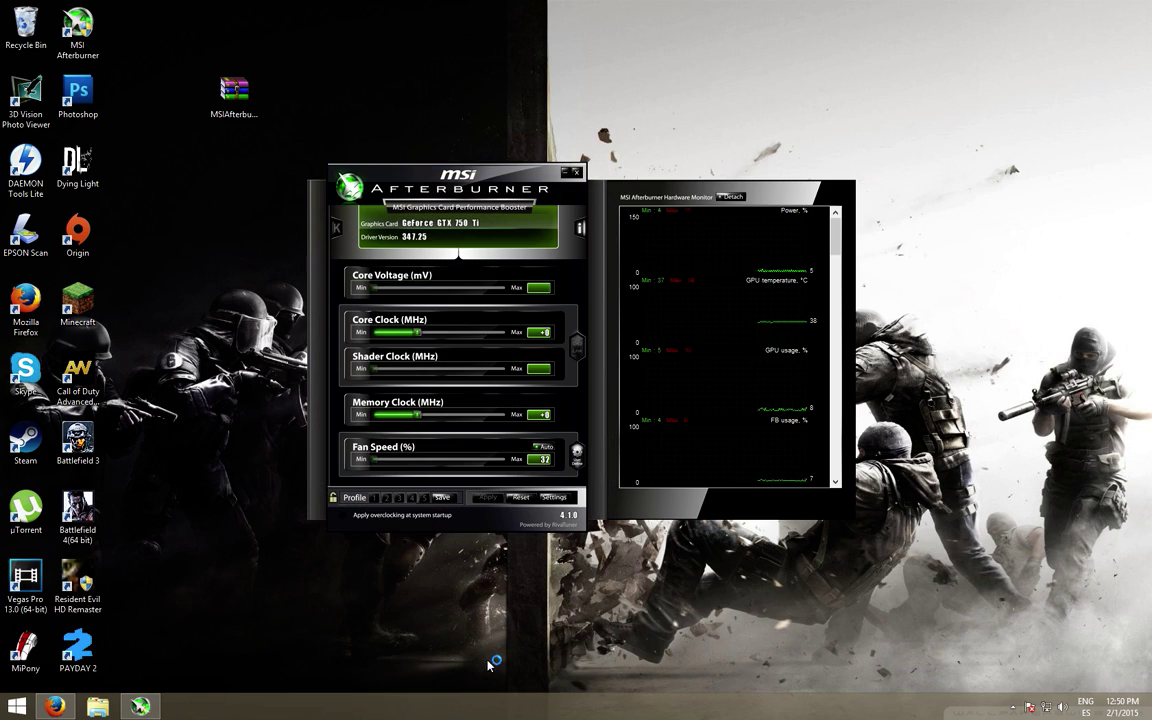
Open RivaTuner Statistics Server and set the global profile's On-Screen Display rendering mode to Raster 3D
{"action": "left_click", "coordinate": [1014, 708]}
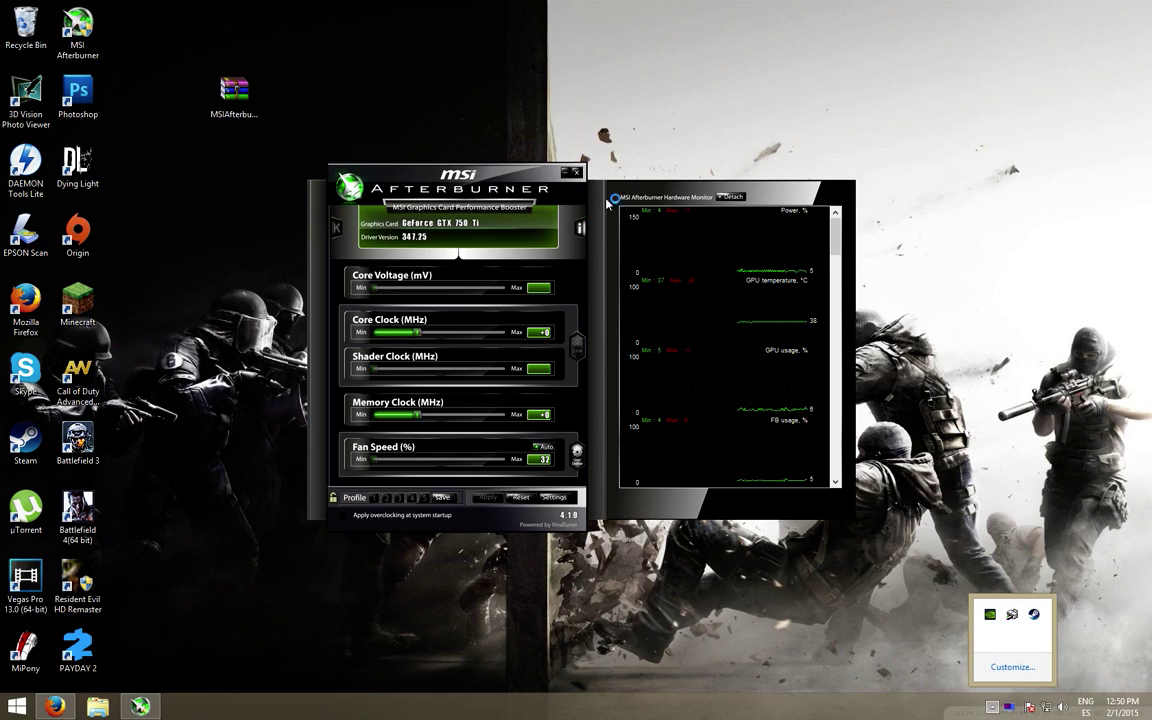
{"action": "left_click", "coordinate": [801, 624]}
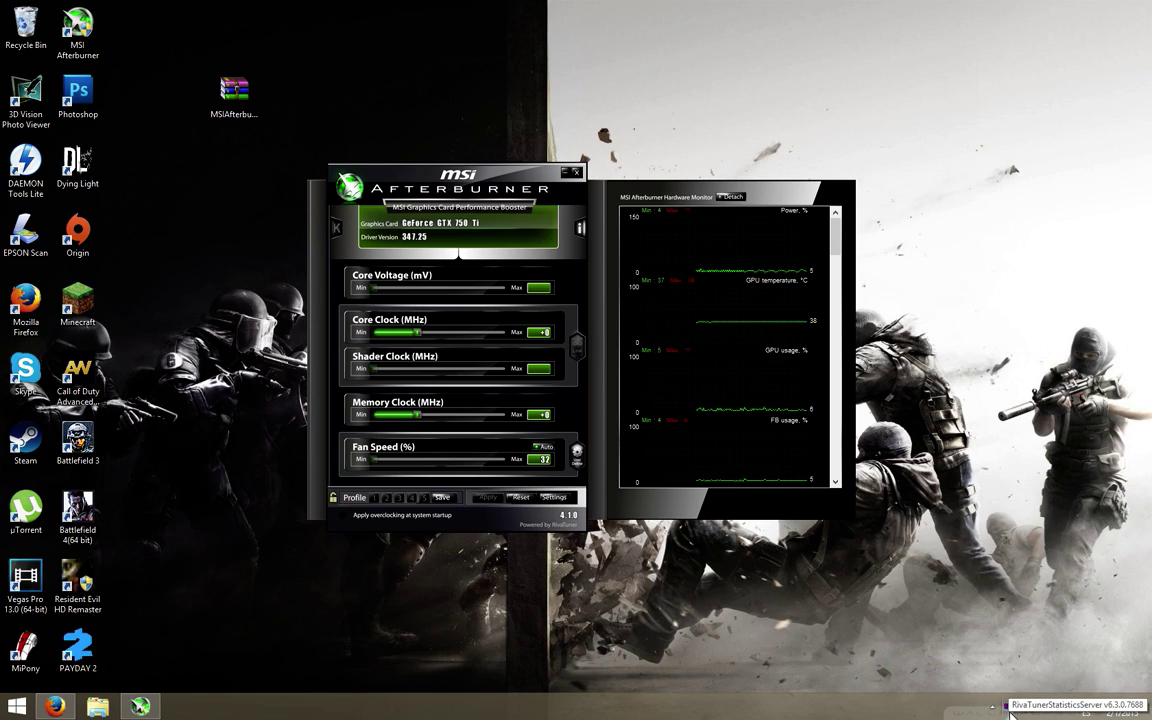
{"action": "left_click", "coordinate": [1007, 708]}
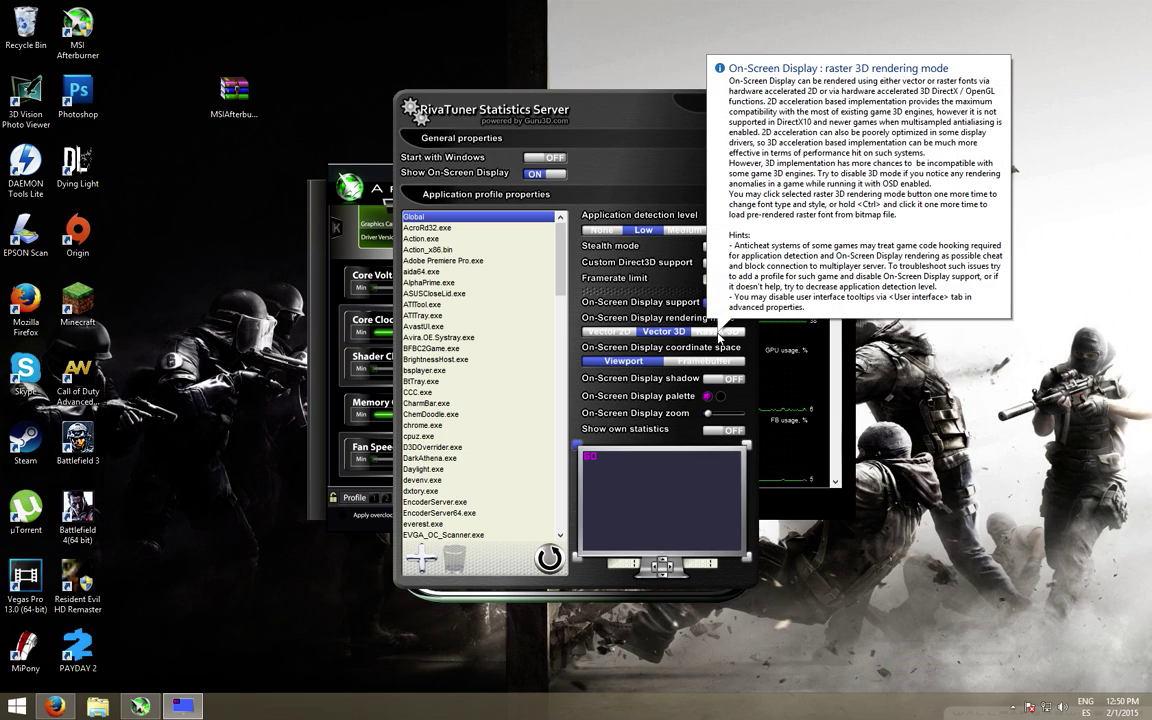
{"action": "left_click", "coordinate": [717, 340]}
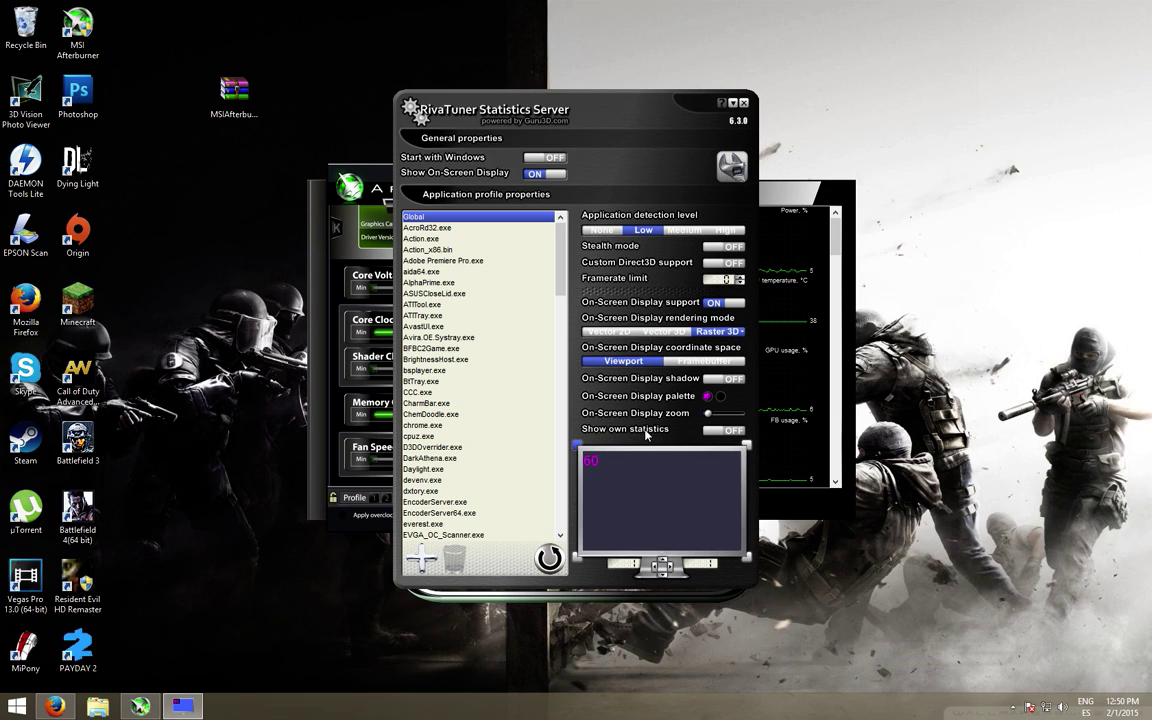
Browse the fonts for the Raster 3D On-Screen Display text and try Vladimir Script
{"action": "left_click", "coordinate": [722, 333]}
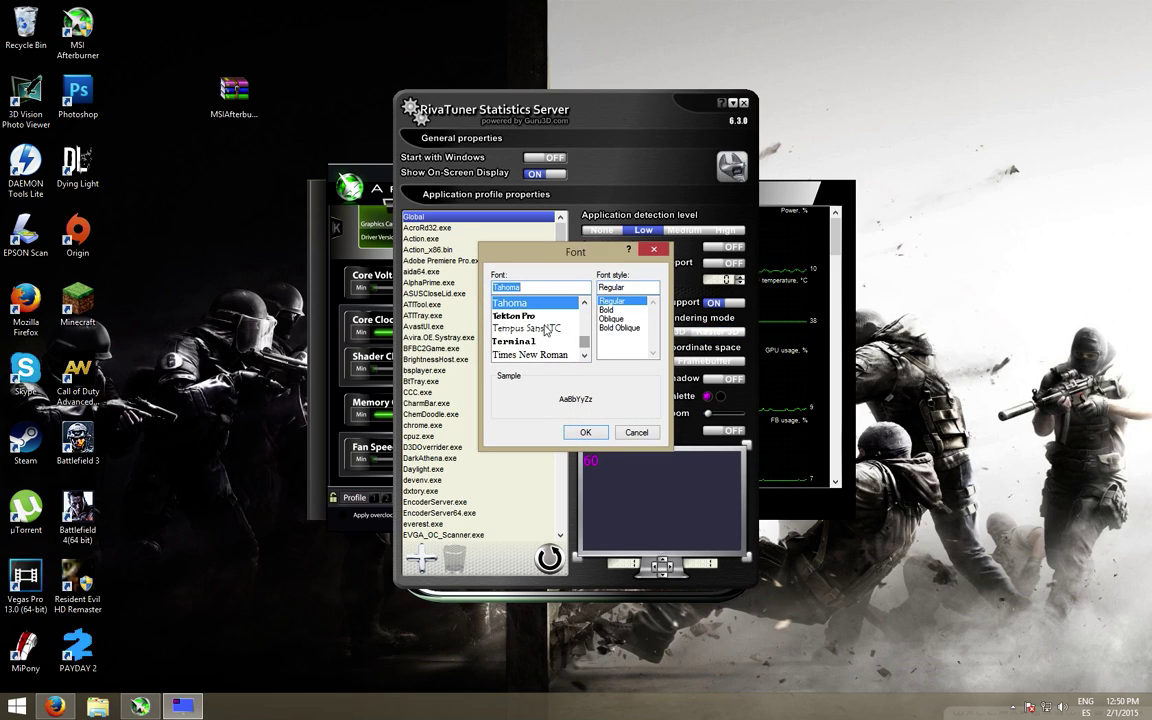
{"action": "scroll", "coordinate": [530, 320], "scroll_direction": "down", "scroll_amount": 3}
{"action": "left_click", "coordinate": [518, 354]}
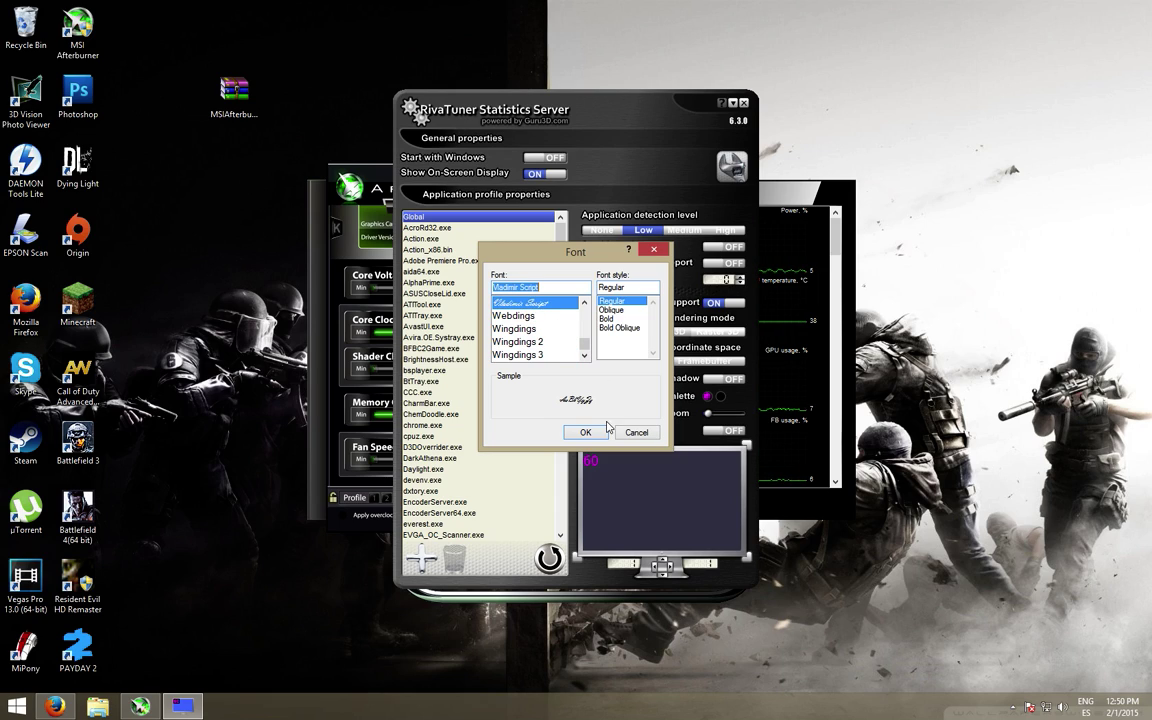
{"action": "left_click", "coordinate": [586, 432]}
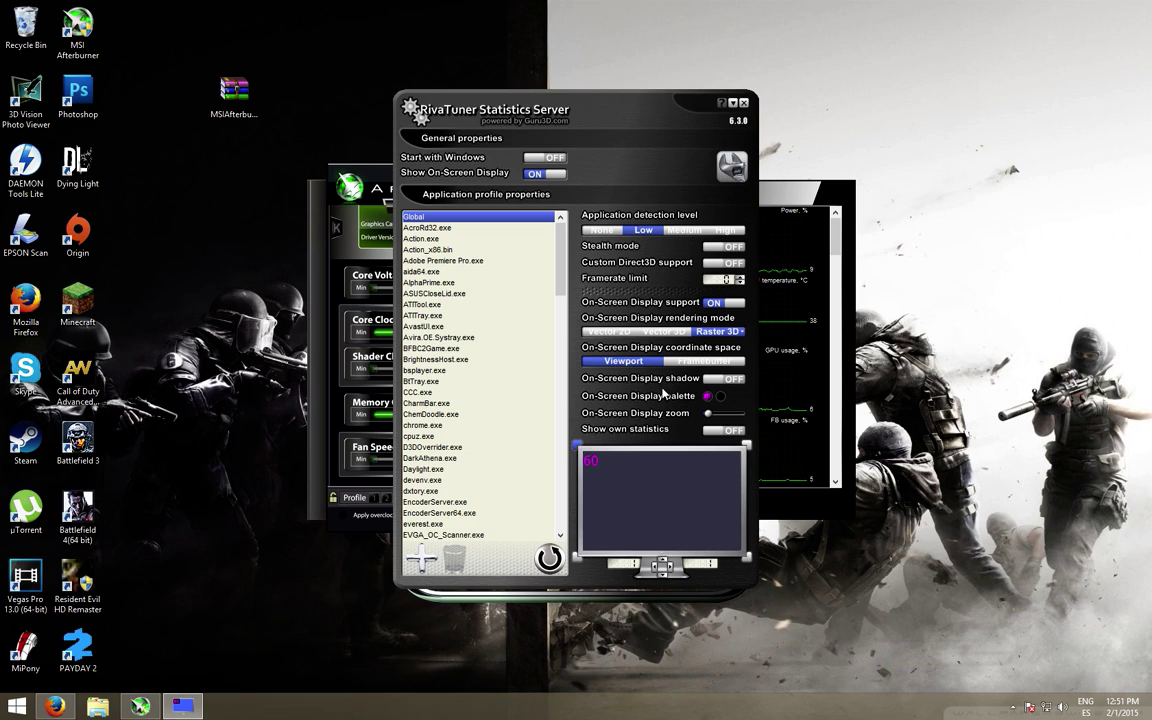
Turn on the On-Screen Display shadow and set the display's text colour to the basic yellow
{"action": "left_click", "coordinate": [728, 381]}
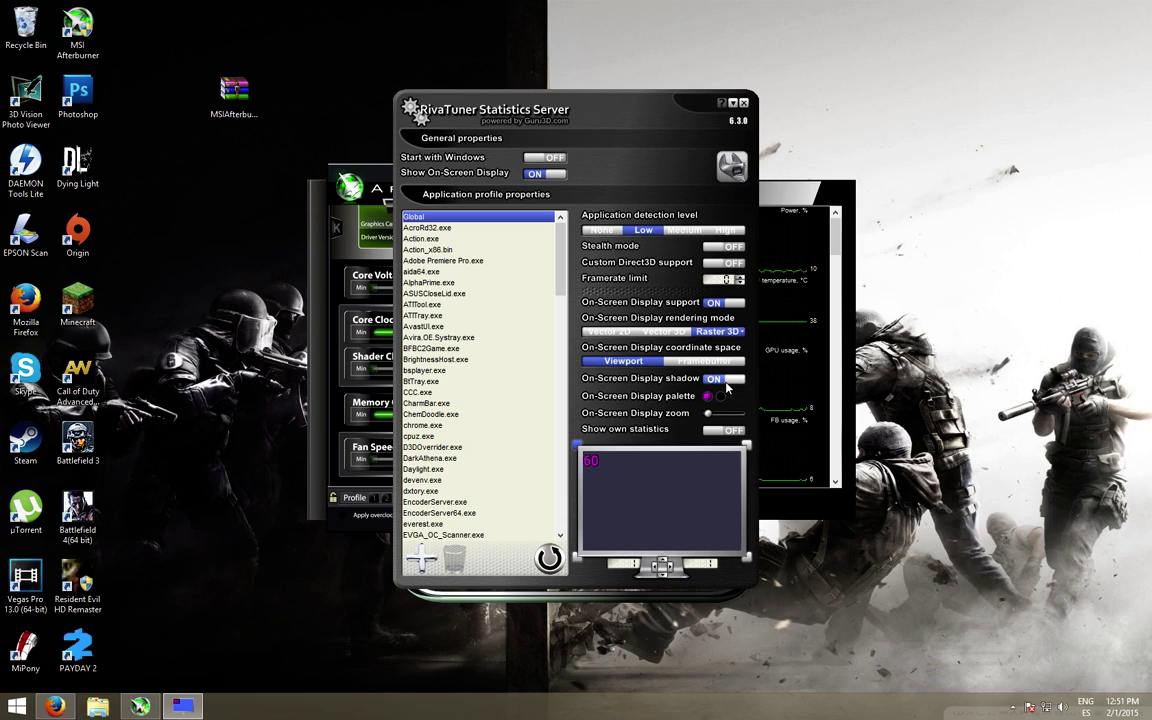
{"action": "left_click", "coordinate": [708, 397]}
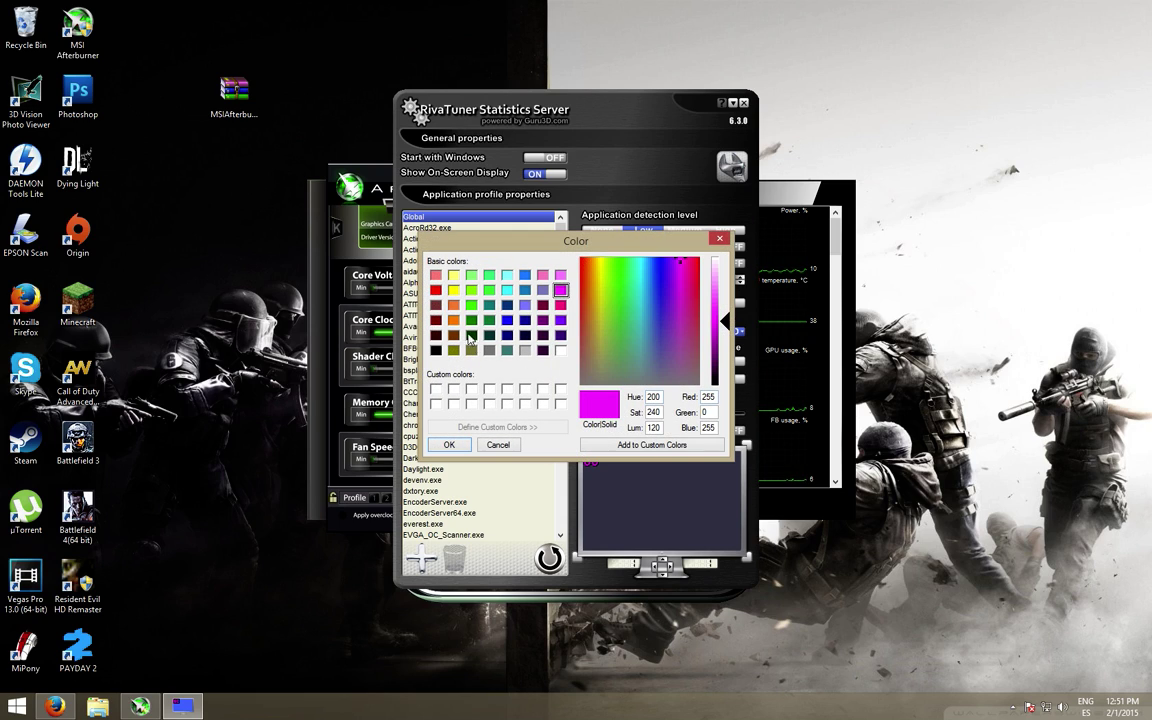
{"action": "left_click", "coordinate": [454, 290]}
{"action": "left_click", "coordinate": [449, 444]}
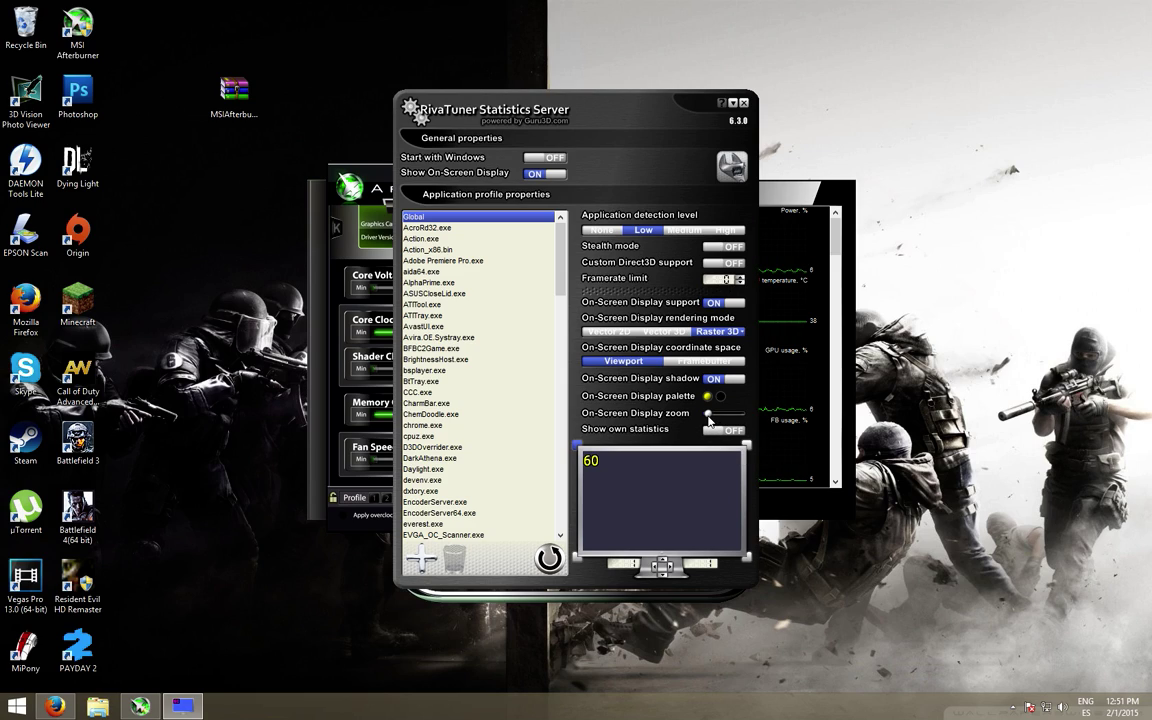
Enlarge the On-Screen Display zoom slightly, and try the preview's corners for its position, settling on the upper-left one
{"action": "mouse_move", "coordinate": [708, 414]}
{"action": "left_mouse_down"}
{"action": "mouse_move", "coordinate": [730, 415]}
{"action": "mouse_move", "coordinate": [706, 423]}
{"action": "mouse_move", "coordinate": [728, 423]}
{"action": "mouse_move", "coordinate": [716, 424]}
{"action": "left_mouse_up"}
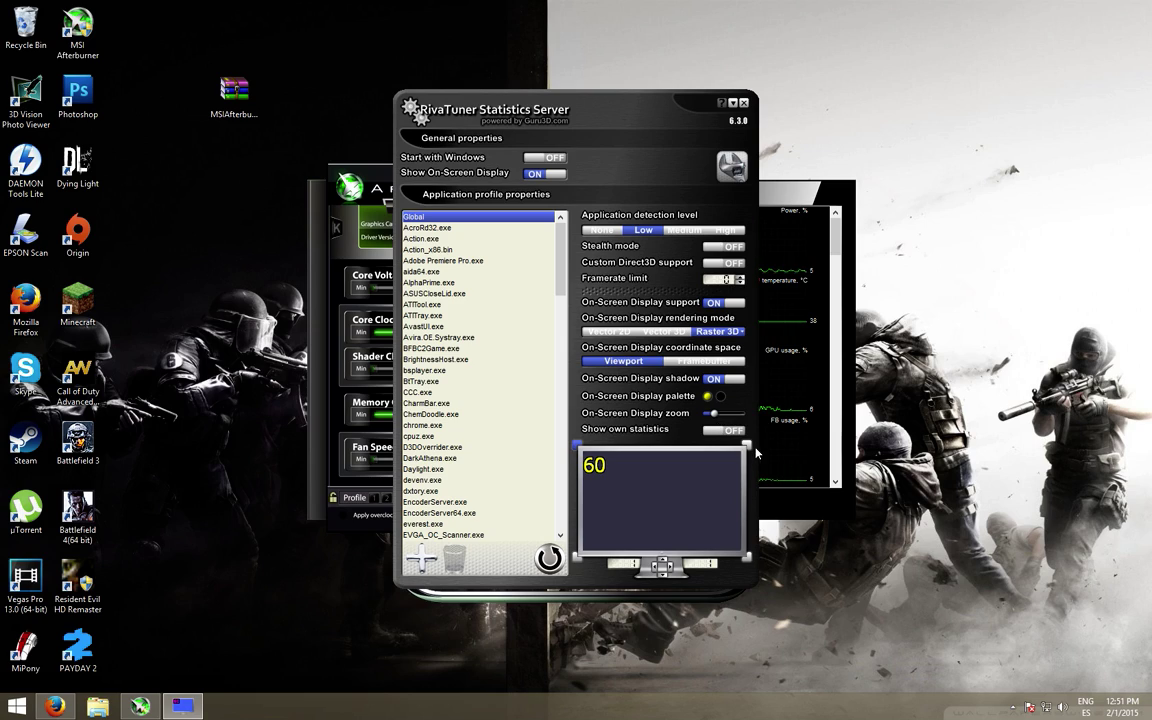
{"action": "left_click", "coordinate": [747, 446]}
{"action": "left_click", "coordinate": [747, 561]}
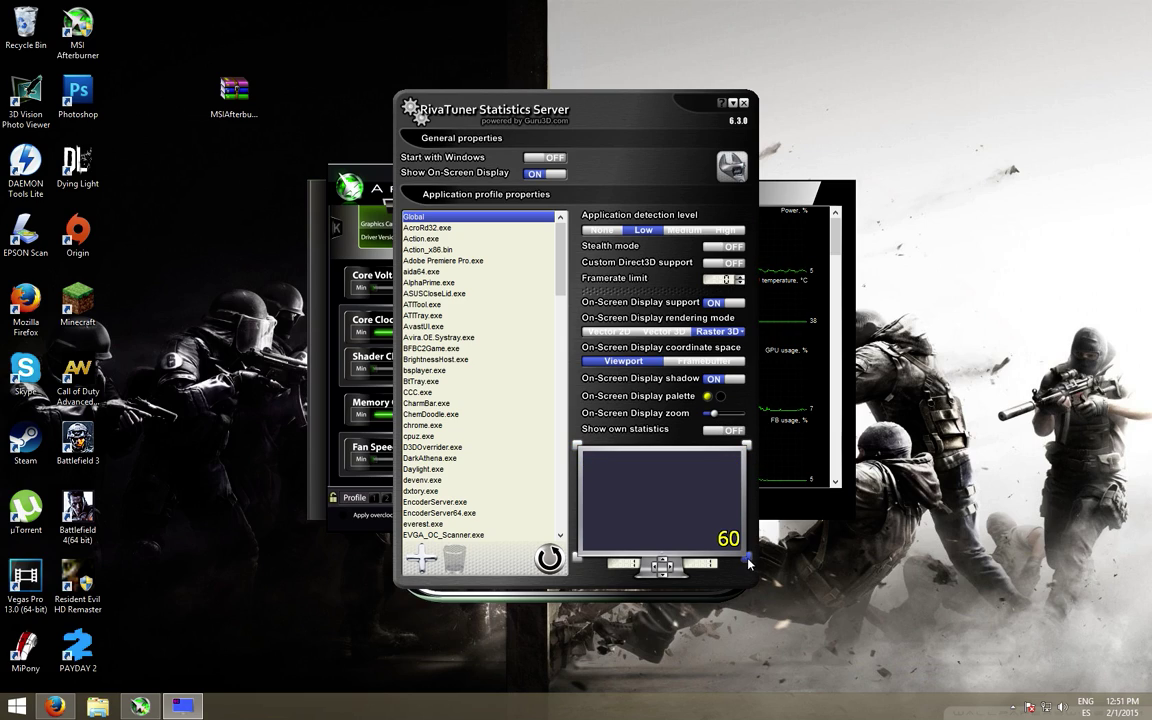
{"action": "left_click", "coordinate": [578, 557]}
{"action": "left_click", "coordinate": [577, 445]}
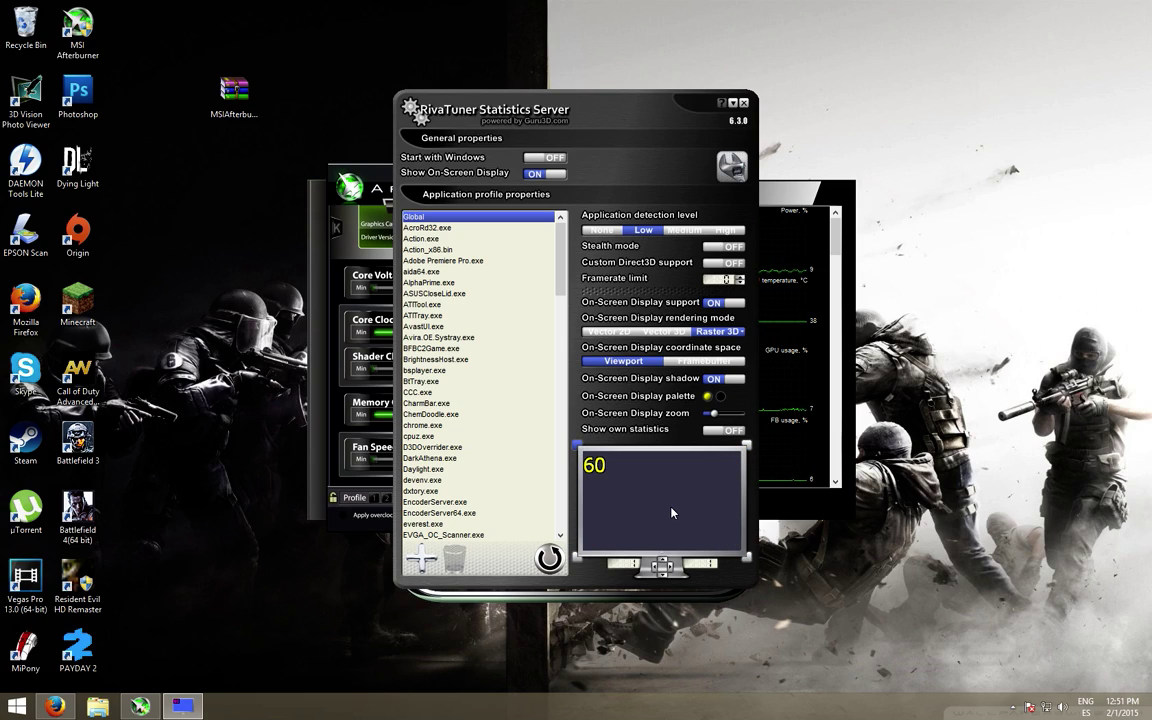
{"action": "left_click", "coordinate": [733, 104]}
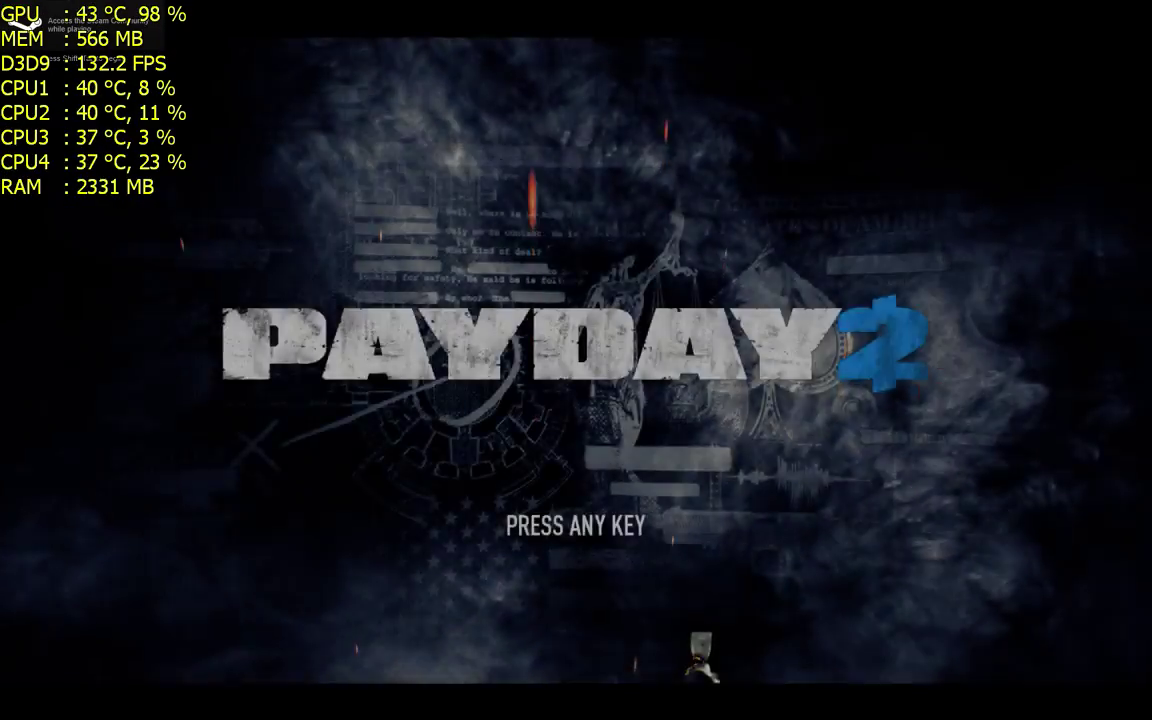
Enter the PAYDAY 2 main menu and go through its options to check the statistics overlay in the running game
{"action": "left_click", "coordinate": [699, 663]}
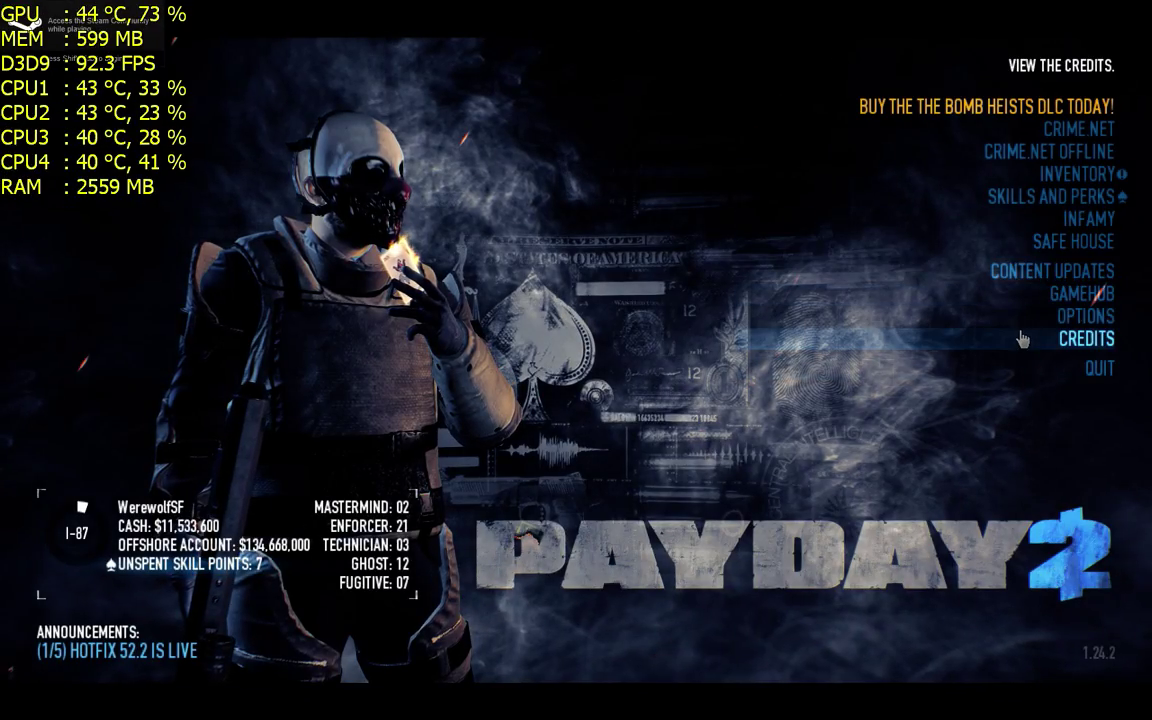
{"action": "left_click", "coordinate": [1041, 316]}
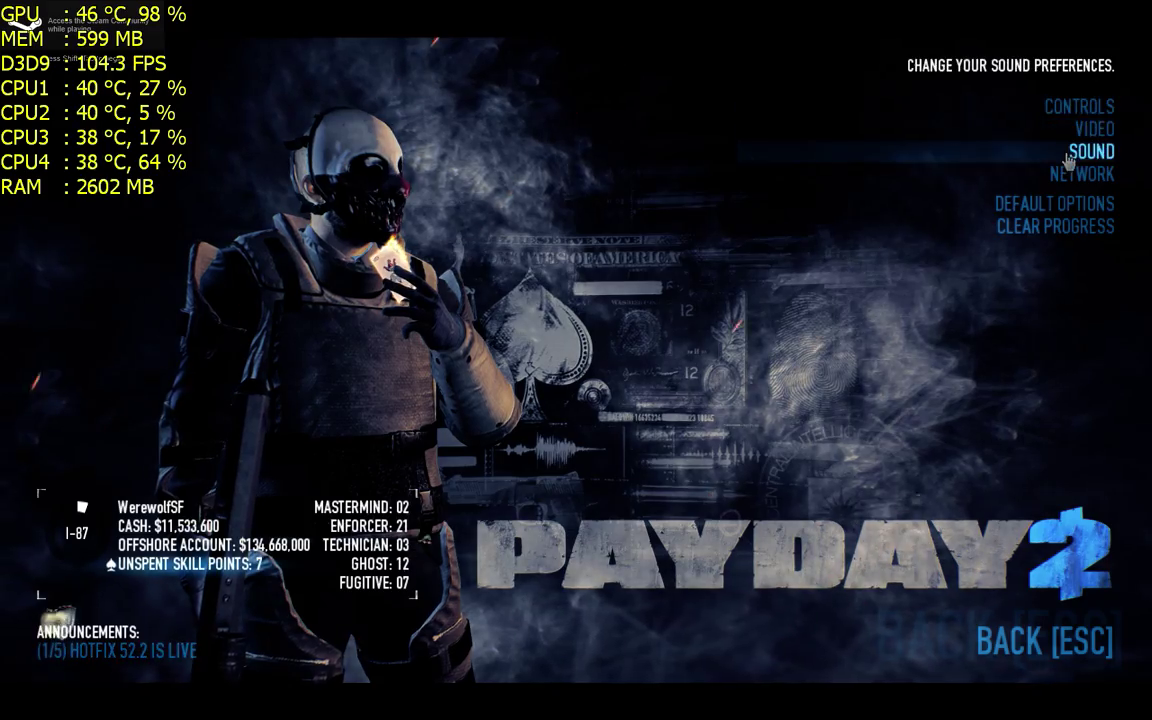
{"action": "left_click", "coordinate": [1015, 149]}
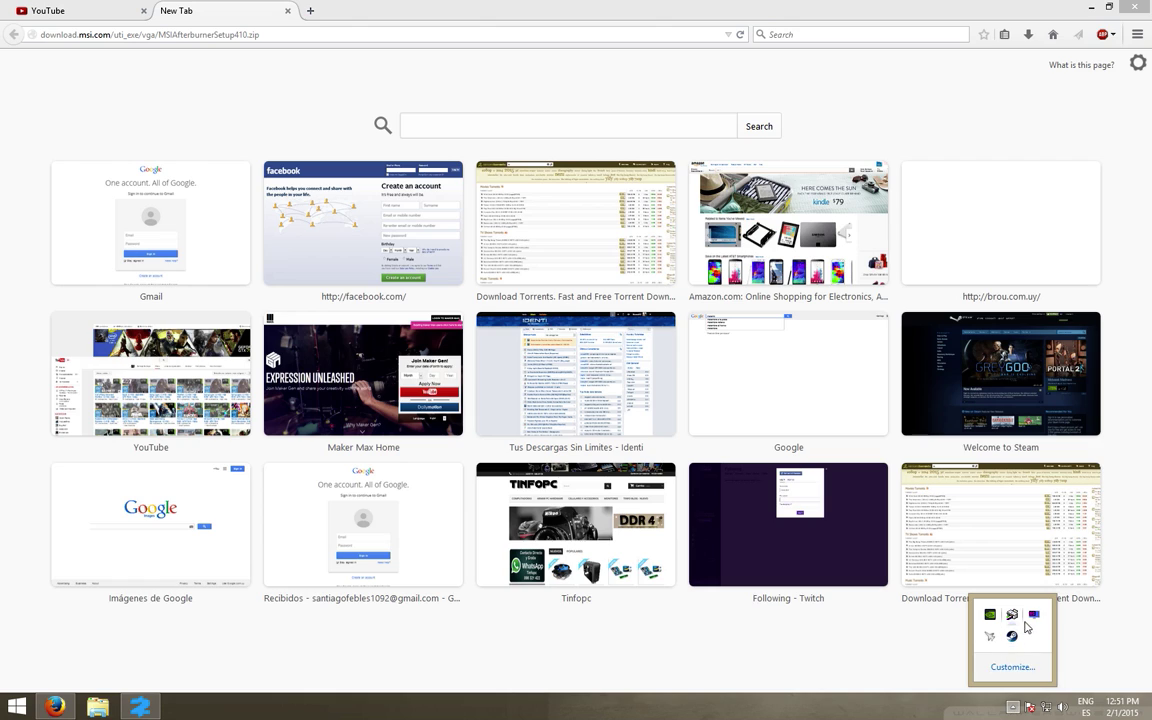
Reopen RivaTuner Statistics Server, enlarge the On-Screen Display zoom further and change its text colour to blue
{"action": "left_click", "coordinate": [1033, 614]}
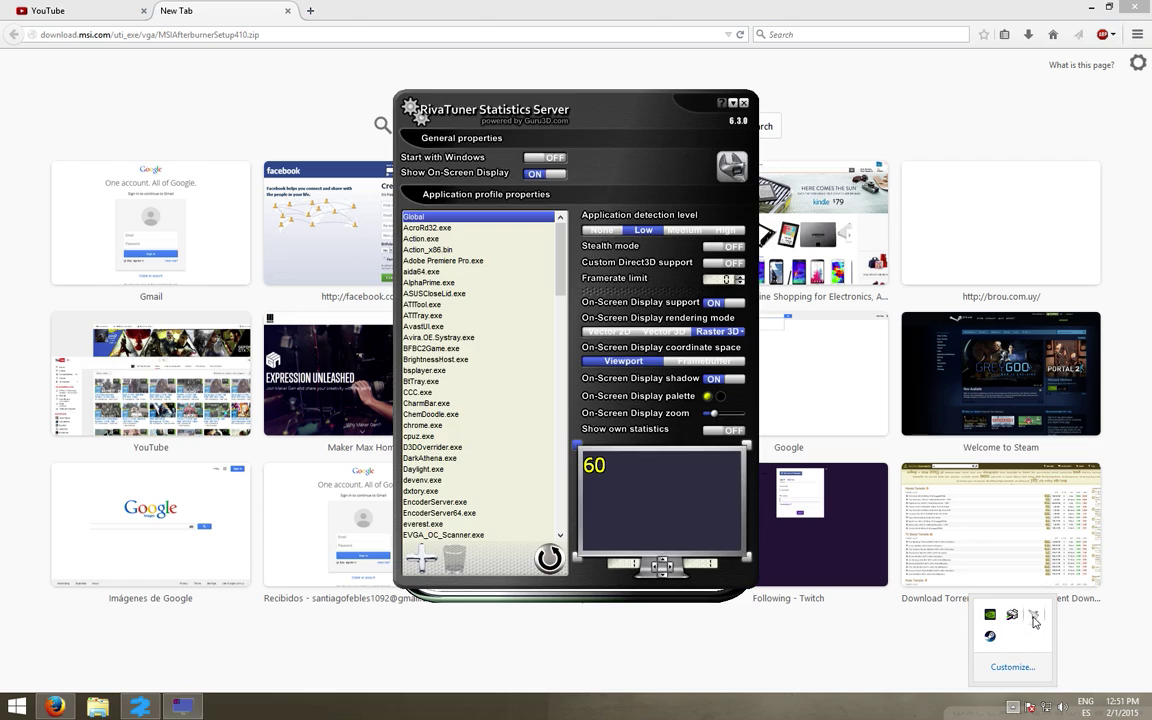
{"action": "left_click", "coordinate": [710, 399]}
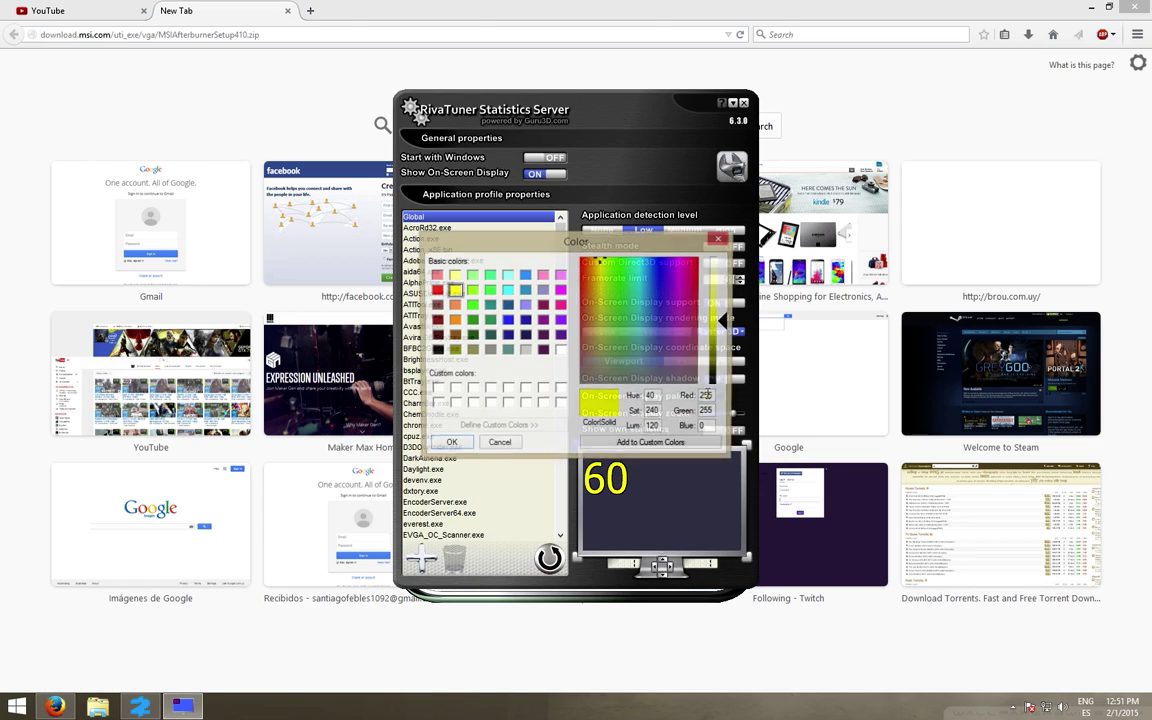
{"action": "left_click", "coordinate": [449, 444]}
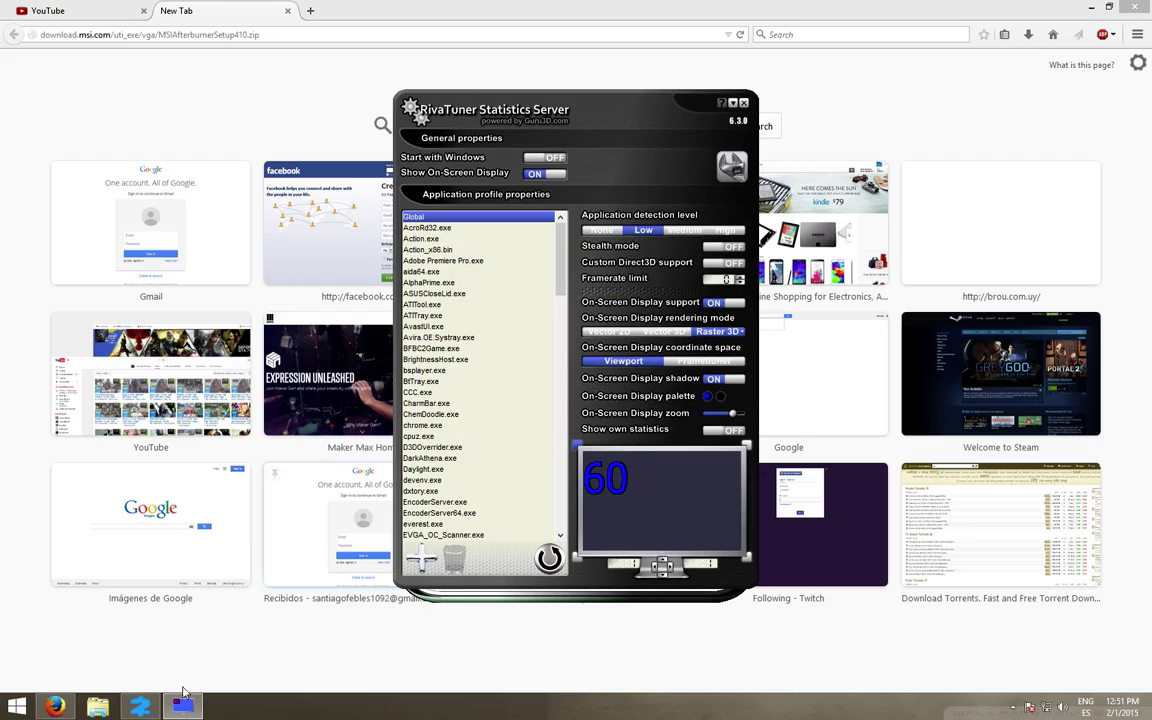
Switch back to the PAYDAY 2 window to check the restyled On-Screen Display
{"action": "left_click", "coordinate": [140, 708]}
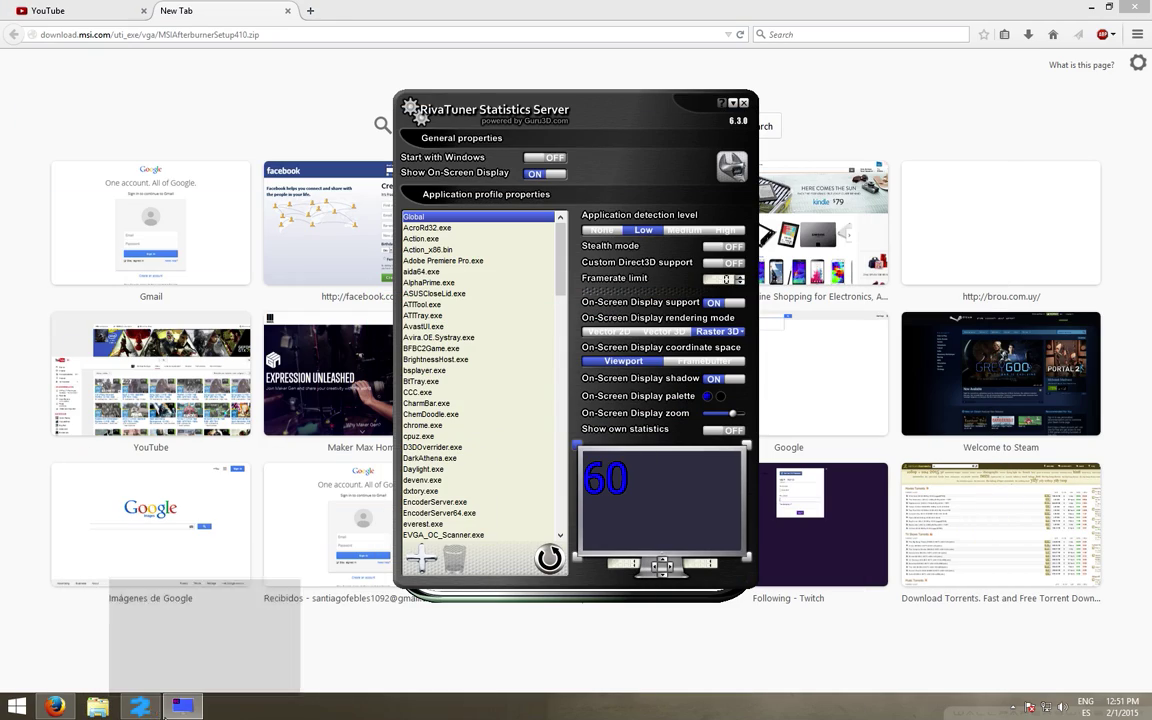
{"action": "key", "text": "alt+Tab"}
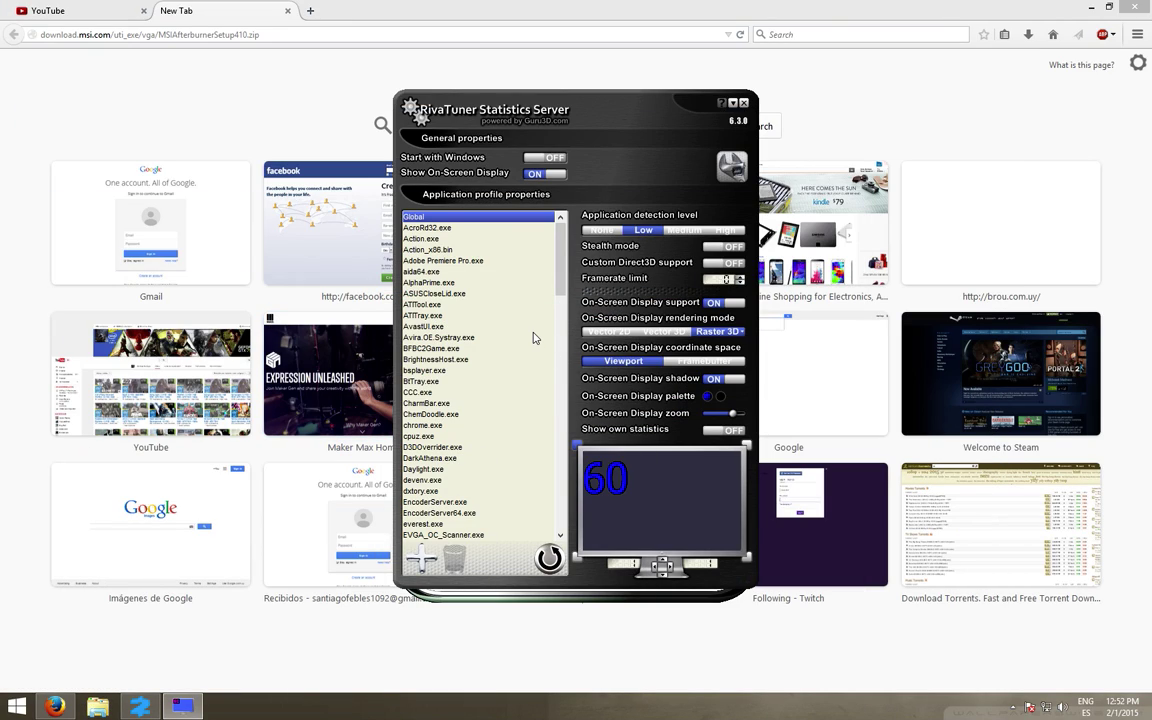
{"action": "mouse_move", "coordinate": [533, 338]}
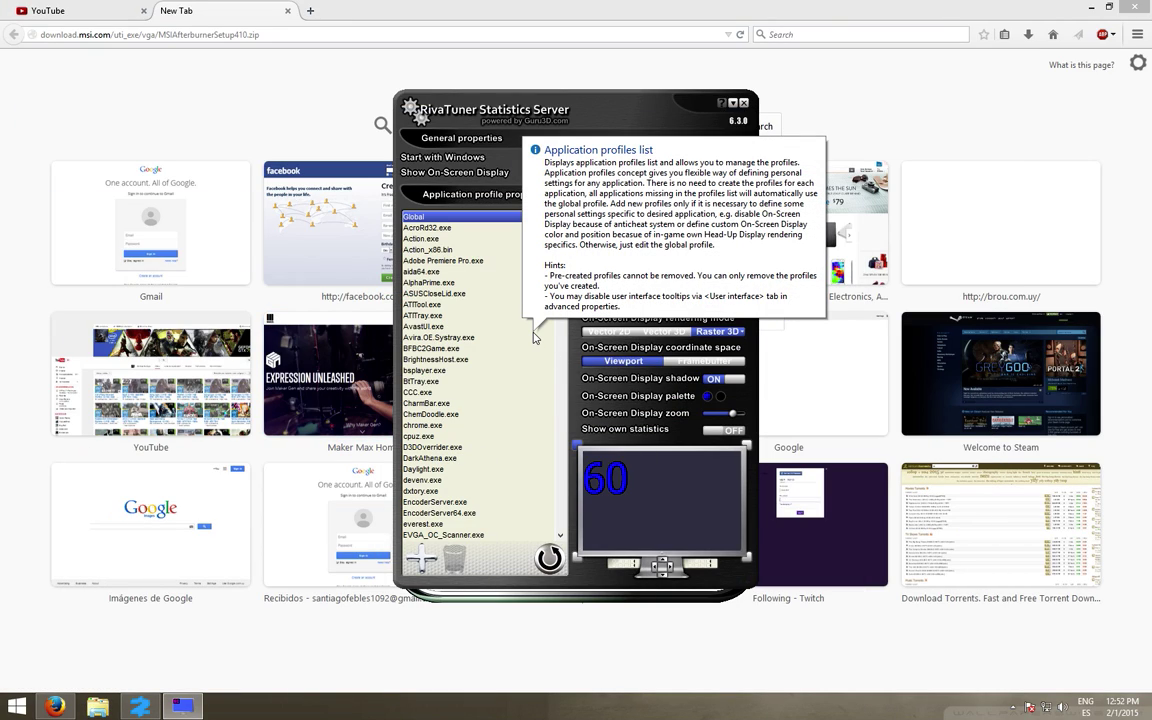